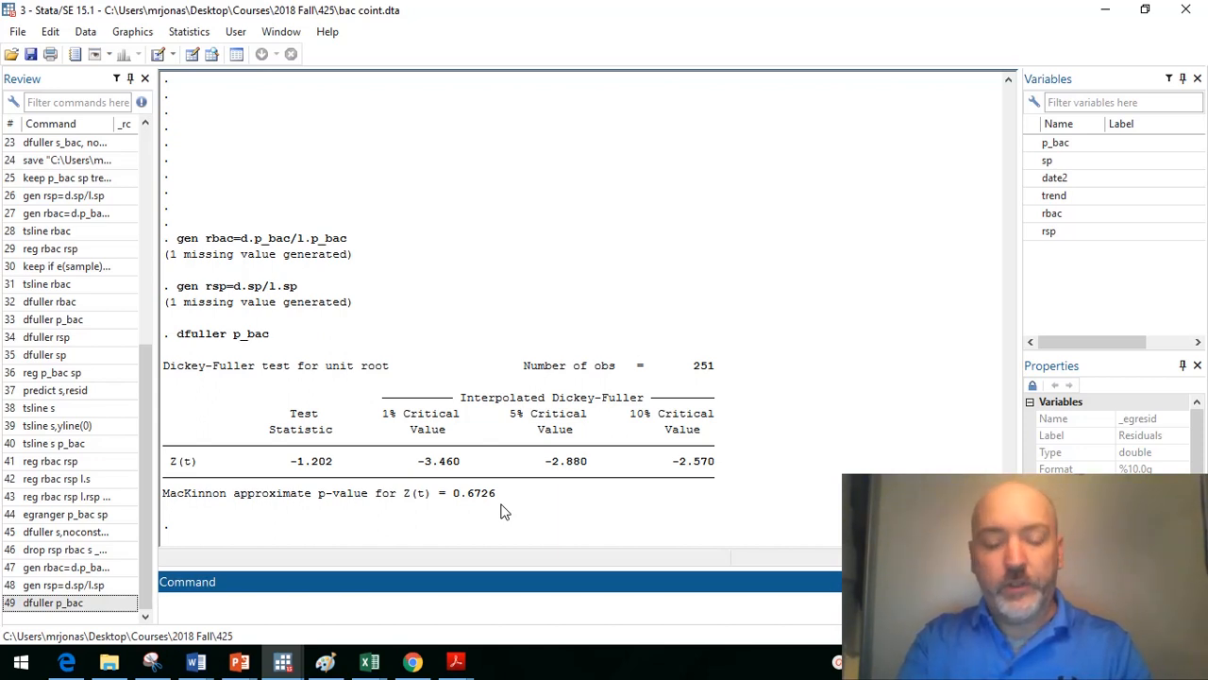
Run a Dickey-Fuller unit root test on the Bank of America return series with dfuller rbac
text(ulle)
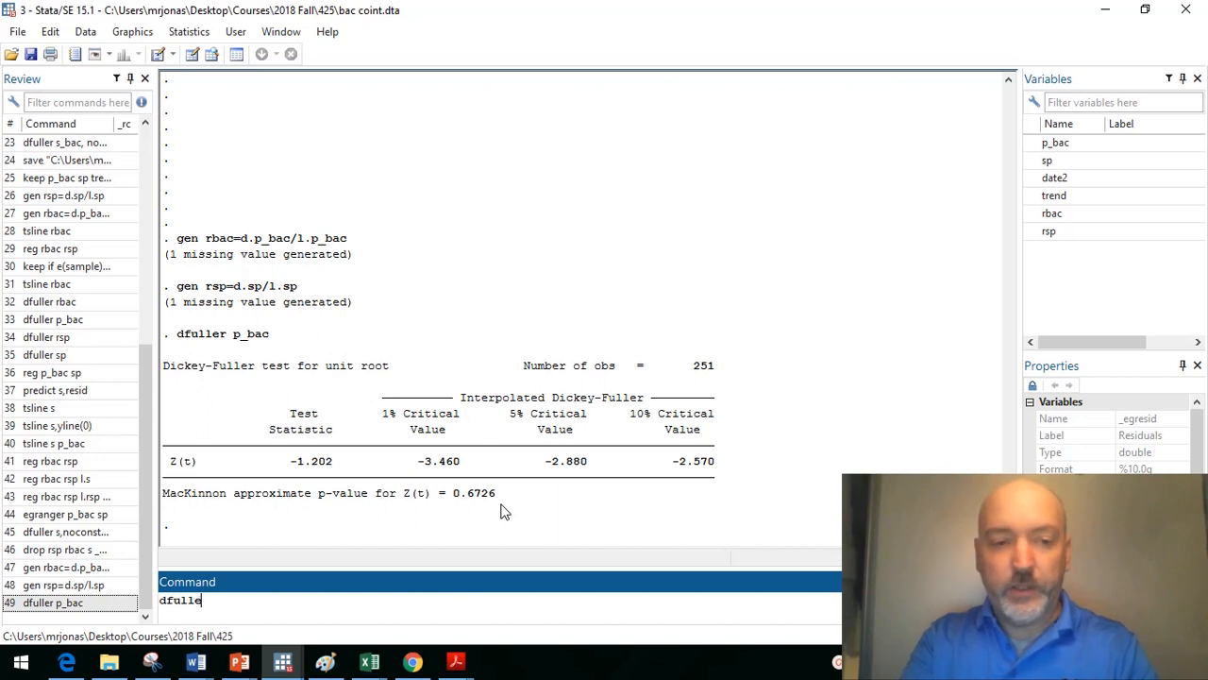
text(r rbac)
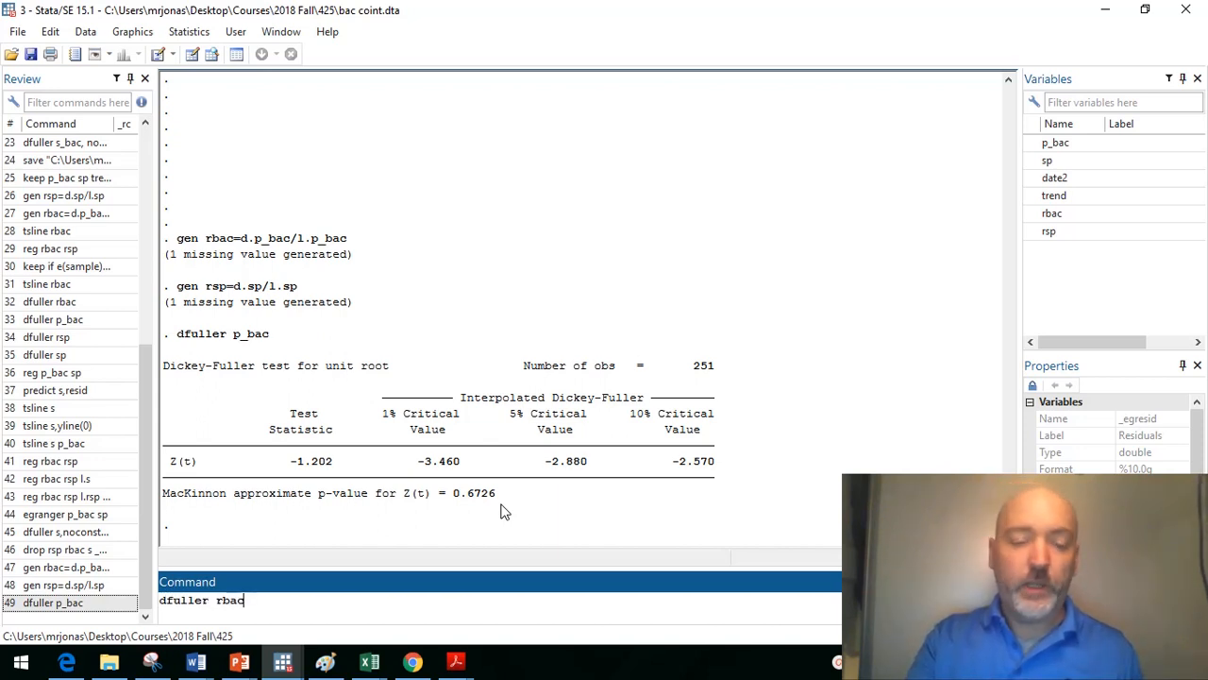
key(Return)
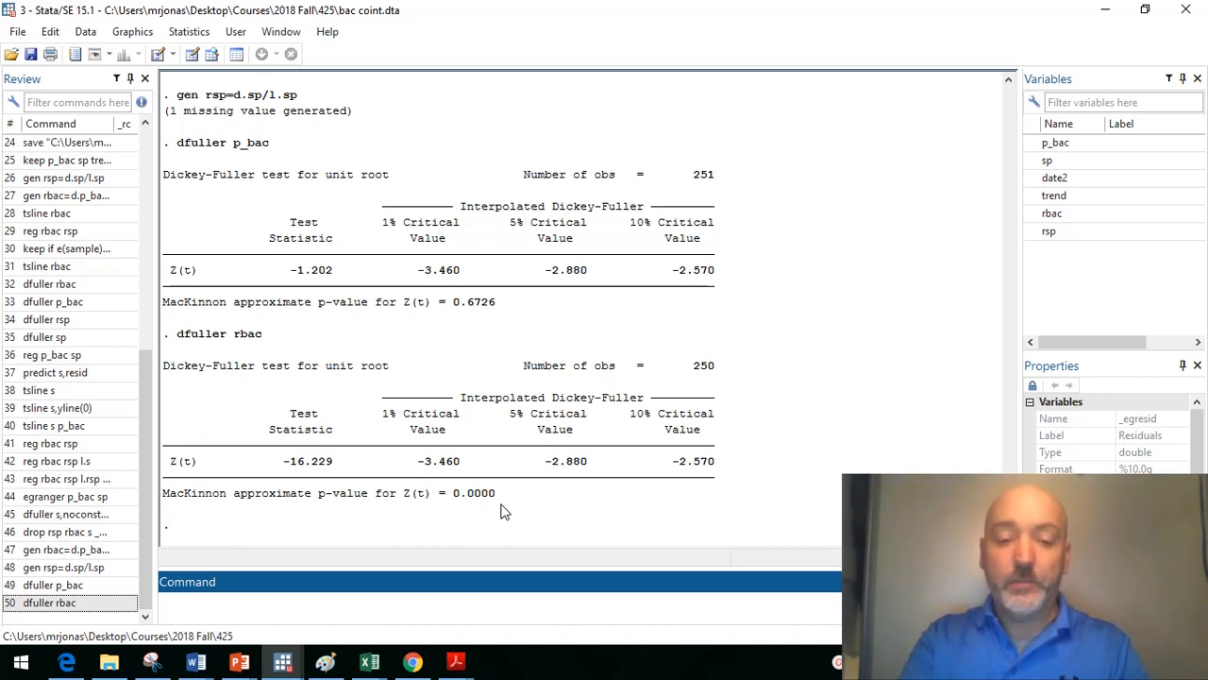
Run a Dickey-Fuller unit root test on sp with dfuller sp and highlight its test statistic
text(dfuller)
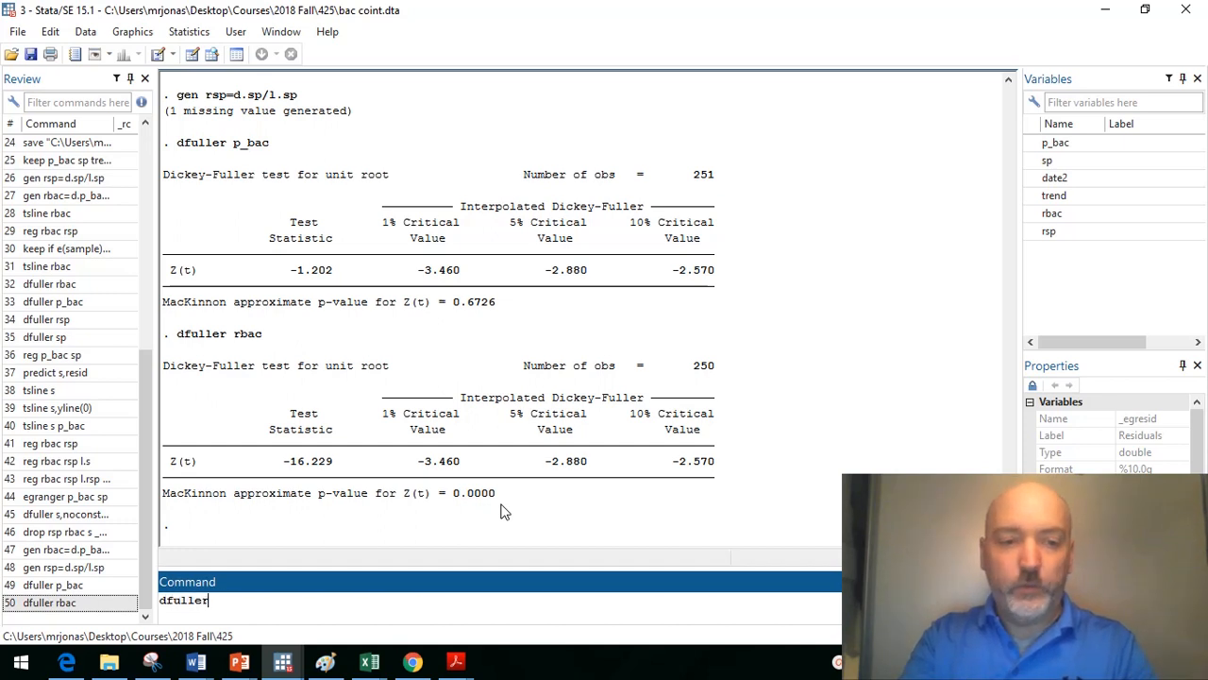
text( sp)
key(Return)
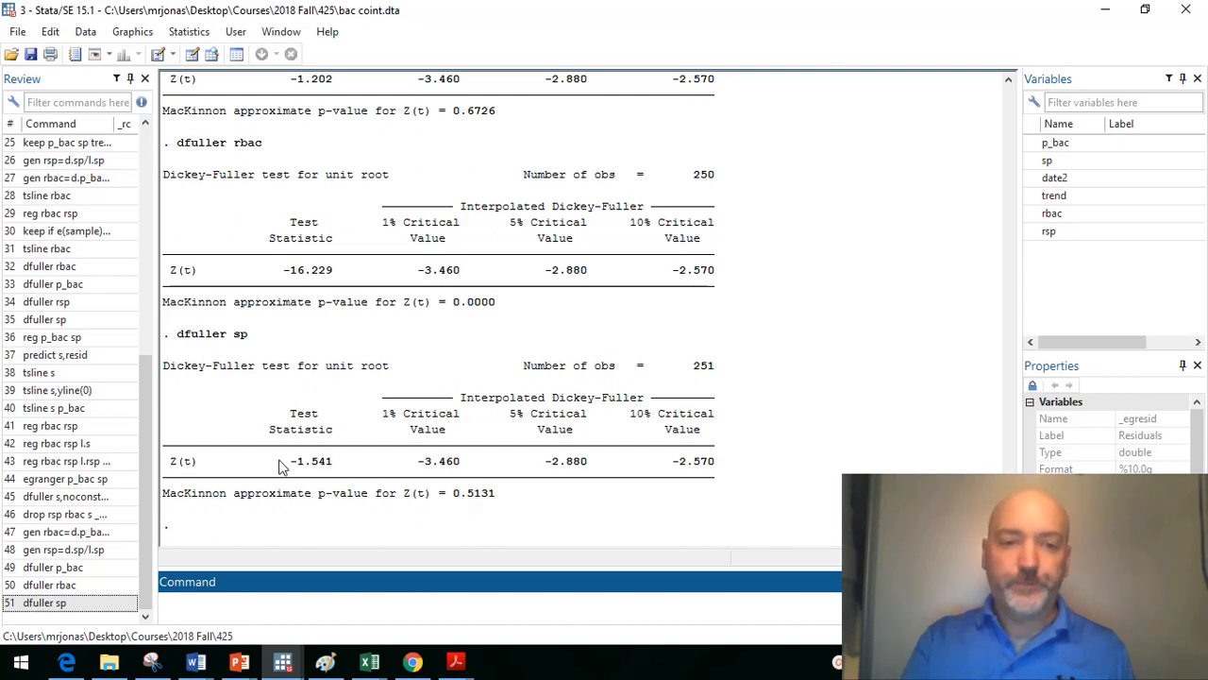
drag(280, 467, 337, 464)
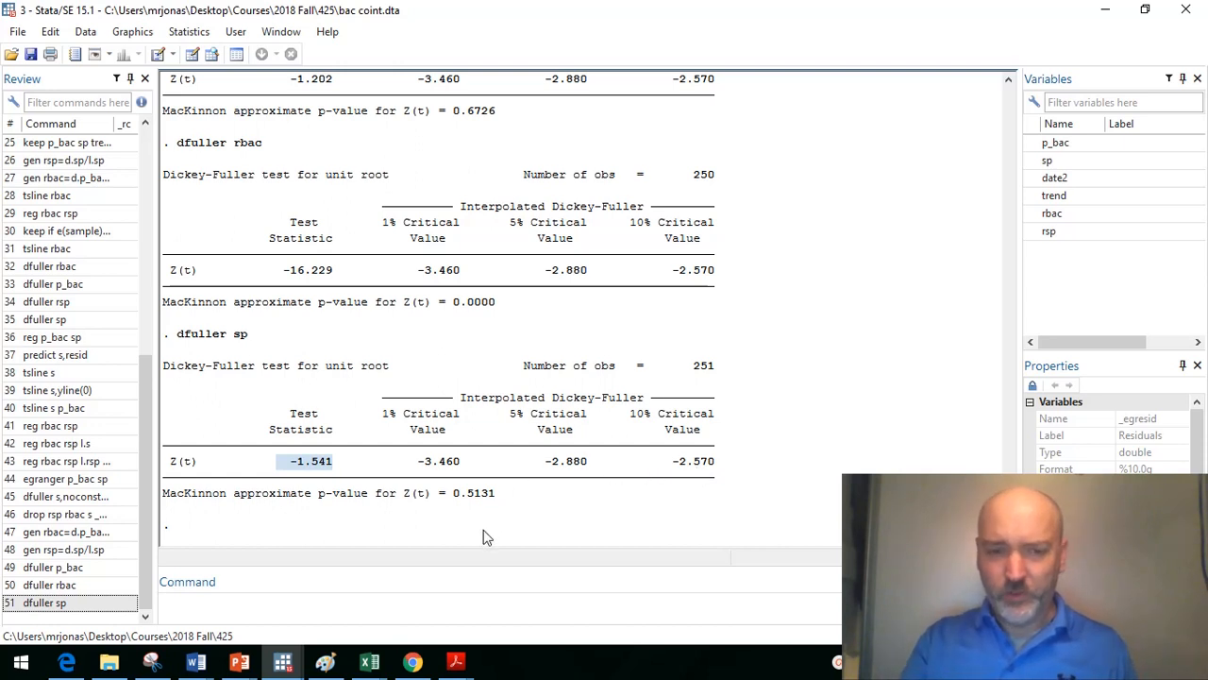
Run a Dickey-Fuller unit root test on the rsp return series with dfuller rsp
key(ctrl+1)
text(dfuller )
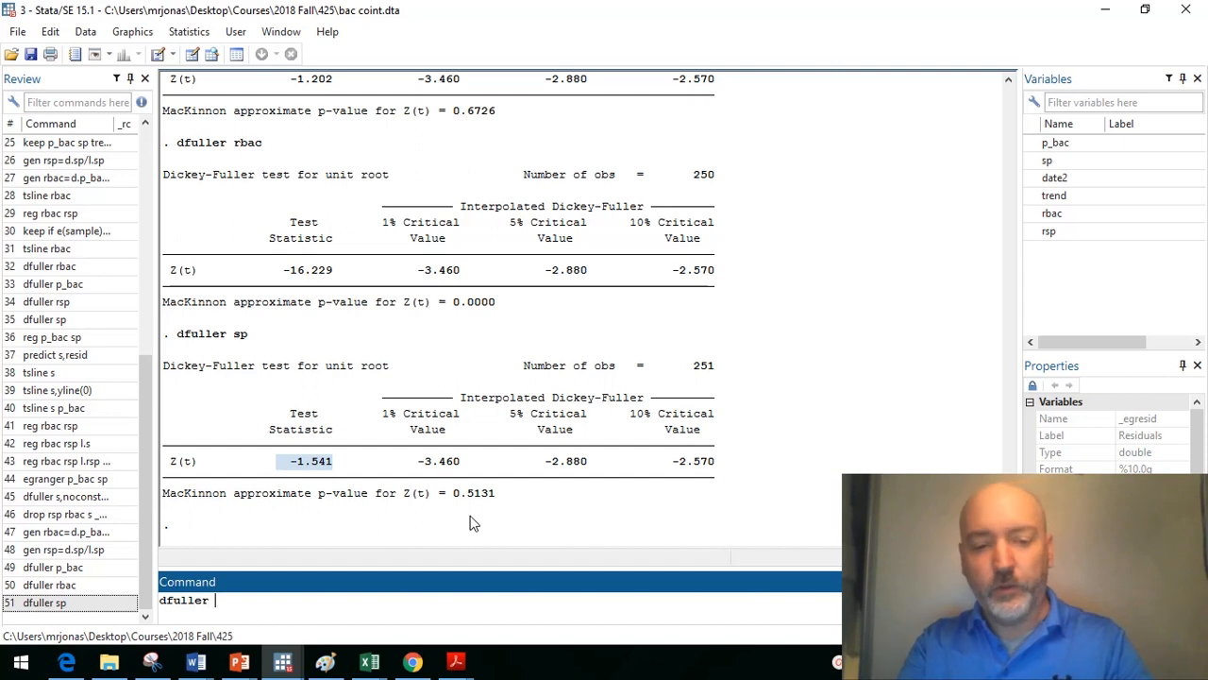
text(rsp)
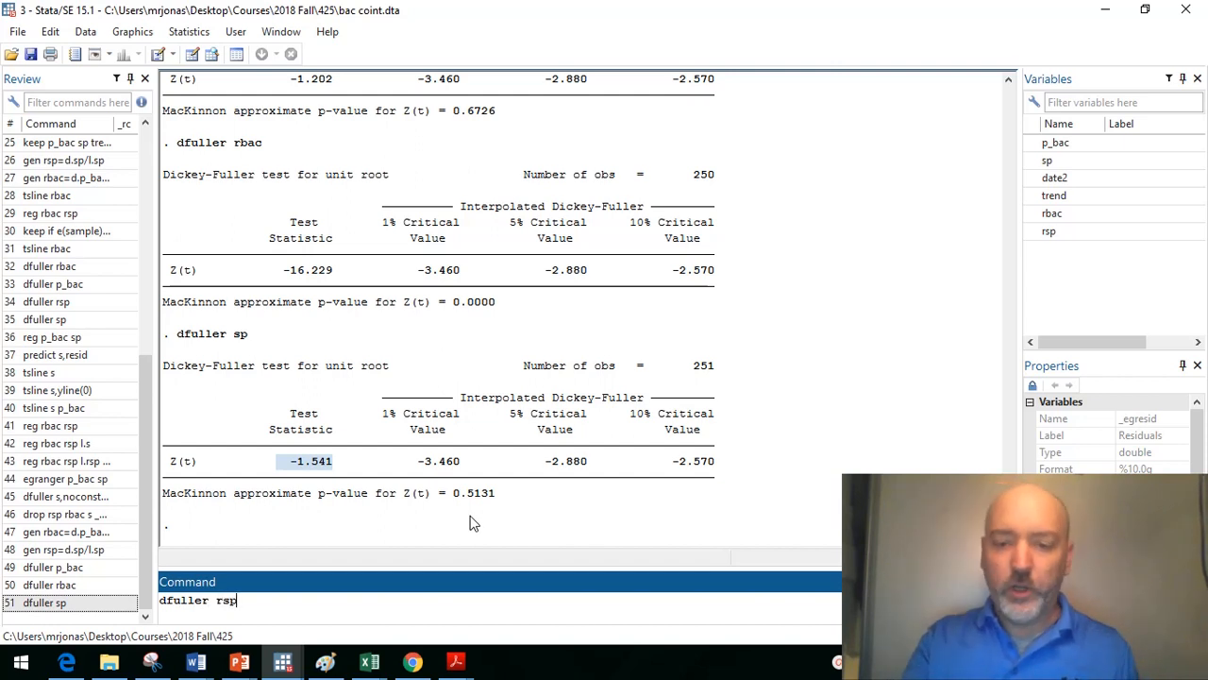
key(Return)
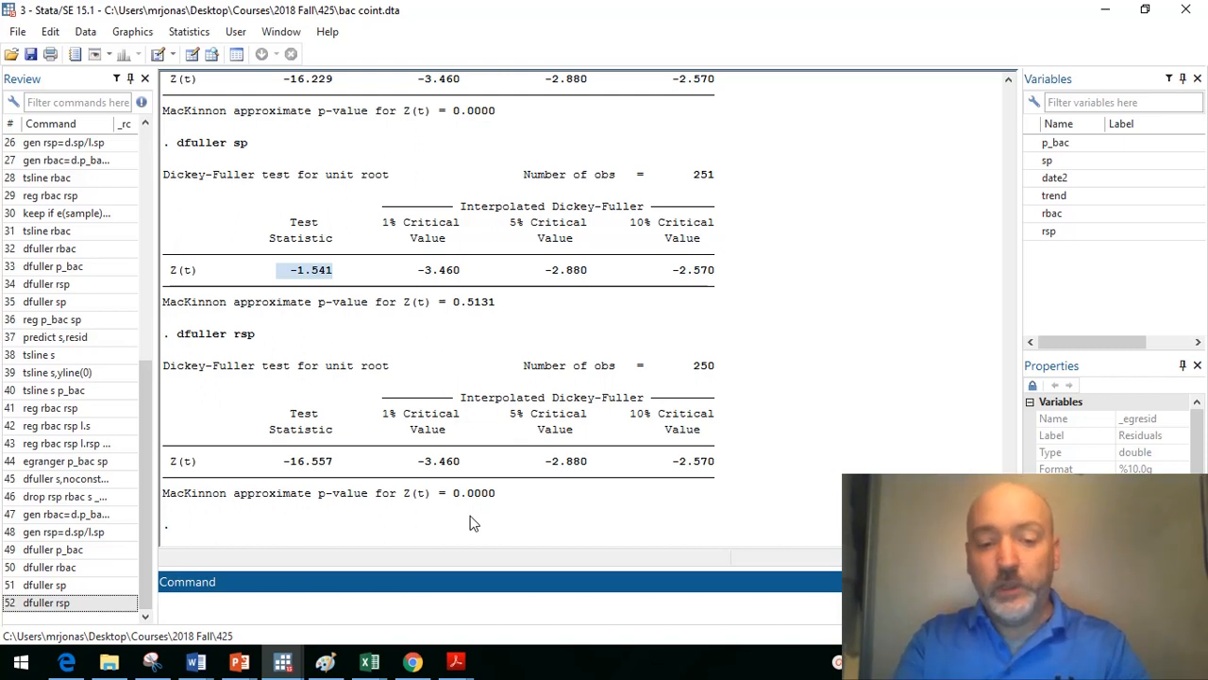
Estimate the cointegrating equation with reg p_bac sp and highlight the coefficient on sp
text(g )
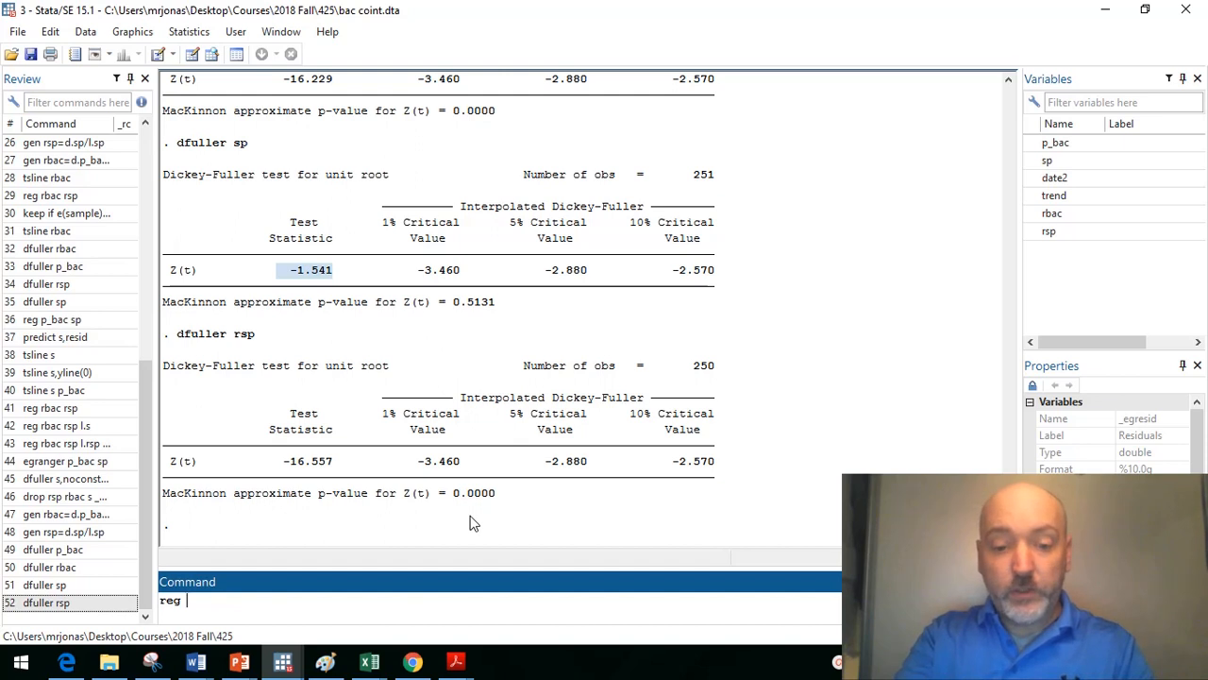
text(p_bac )
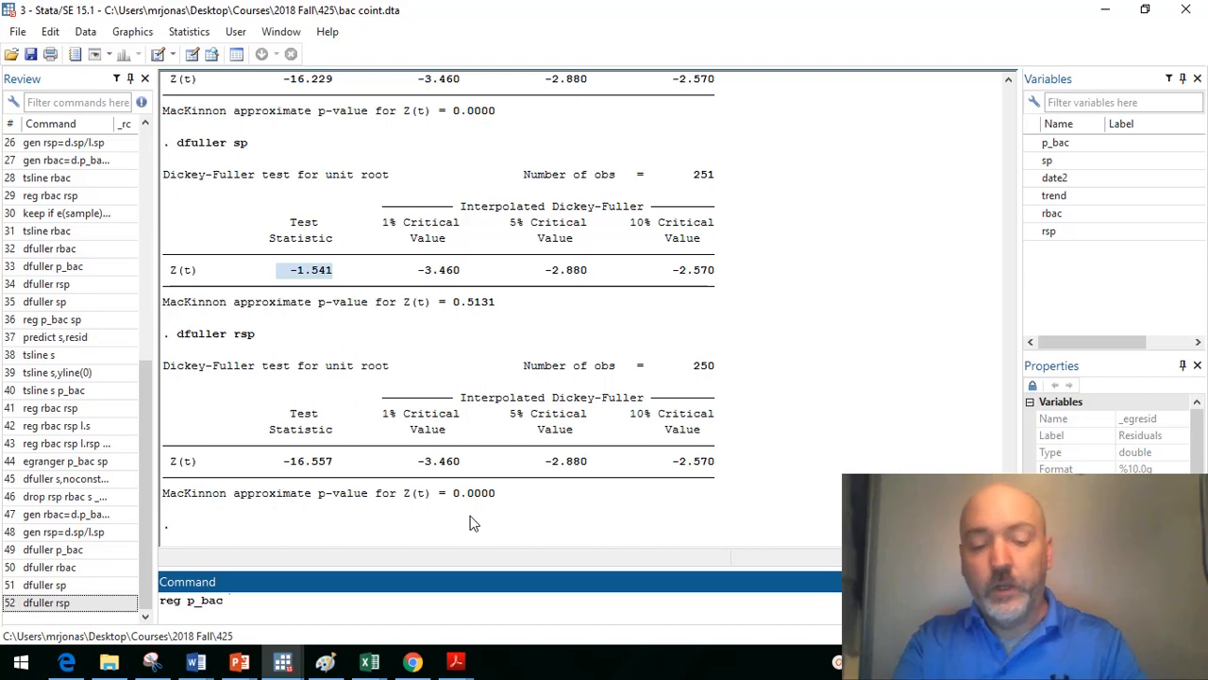
text(sp)
key(Return)
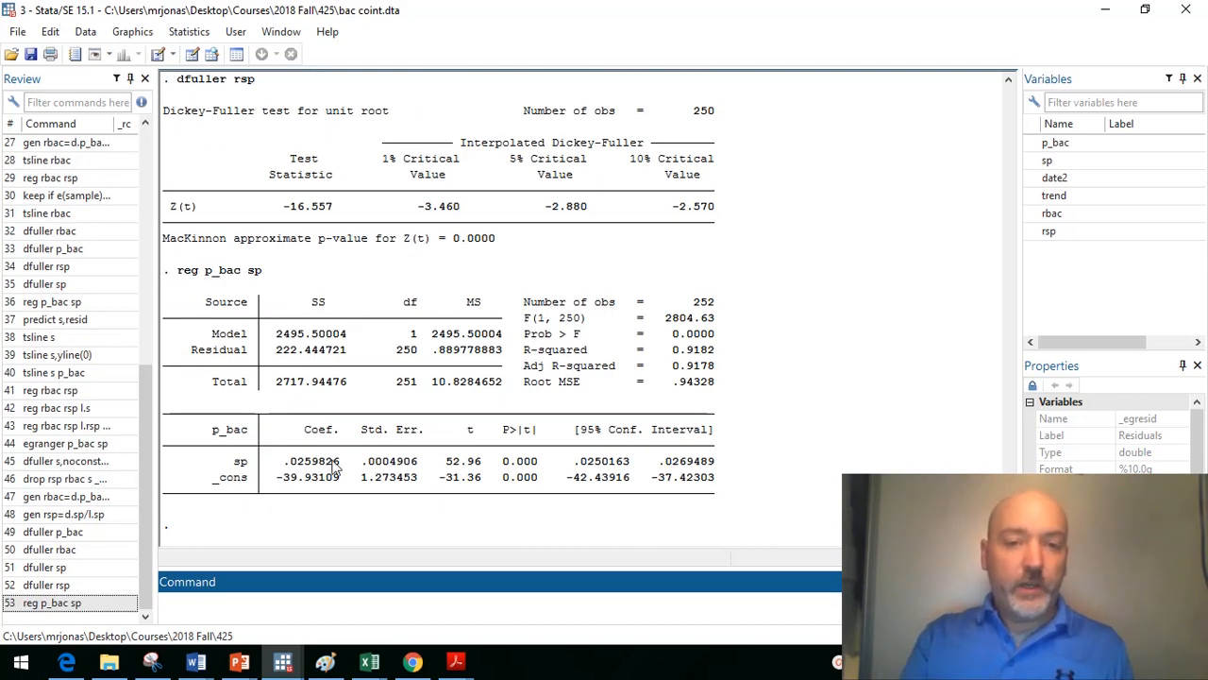
drag(286, 463, 342, 469)
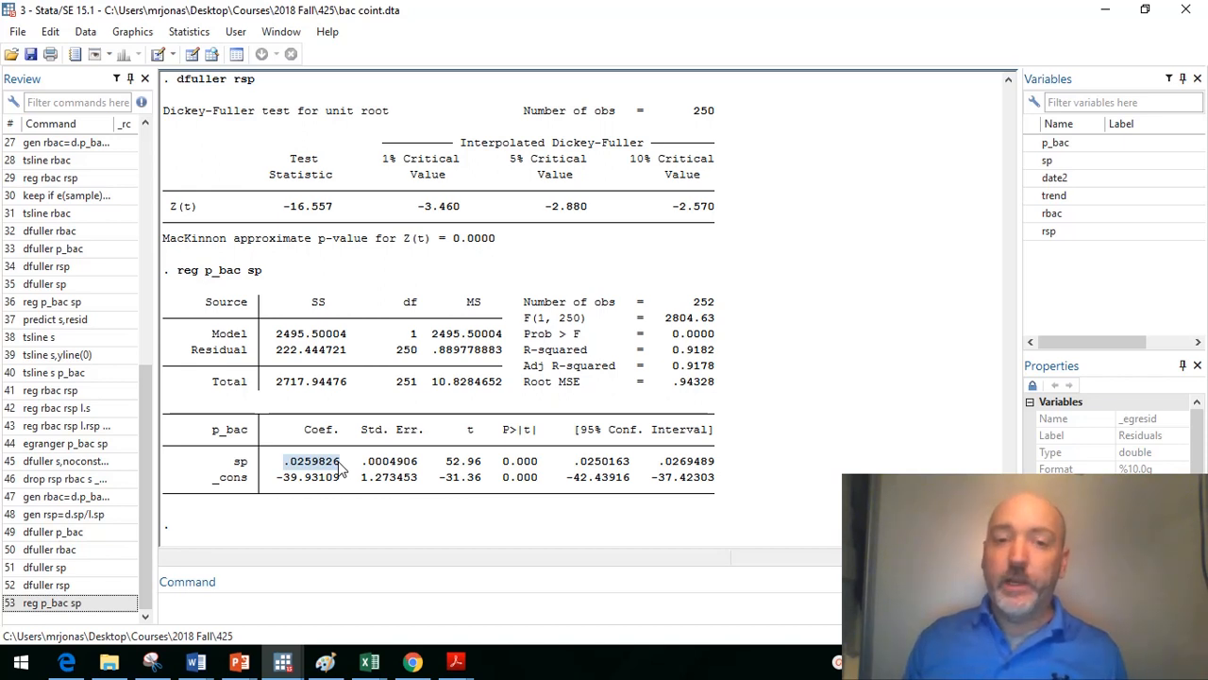
Store the residuals of the cointegrating regression in a new variable s with predict s,resid
click(250, 605)
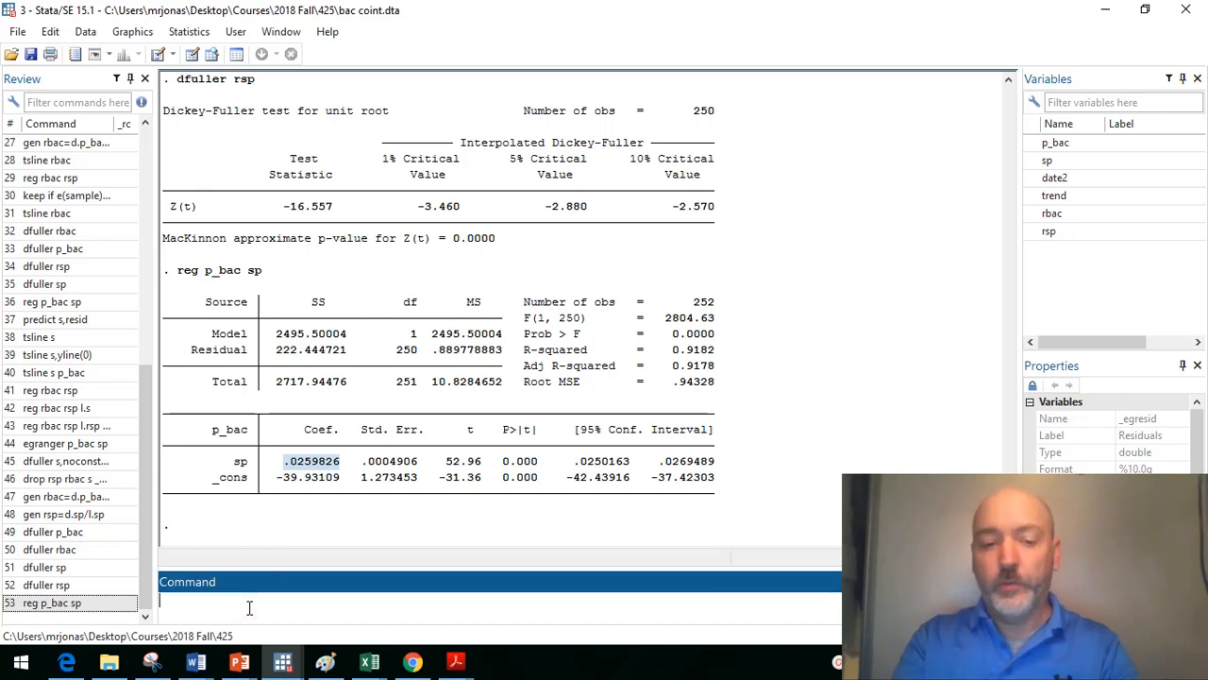
text(predic)
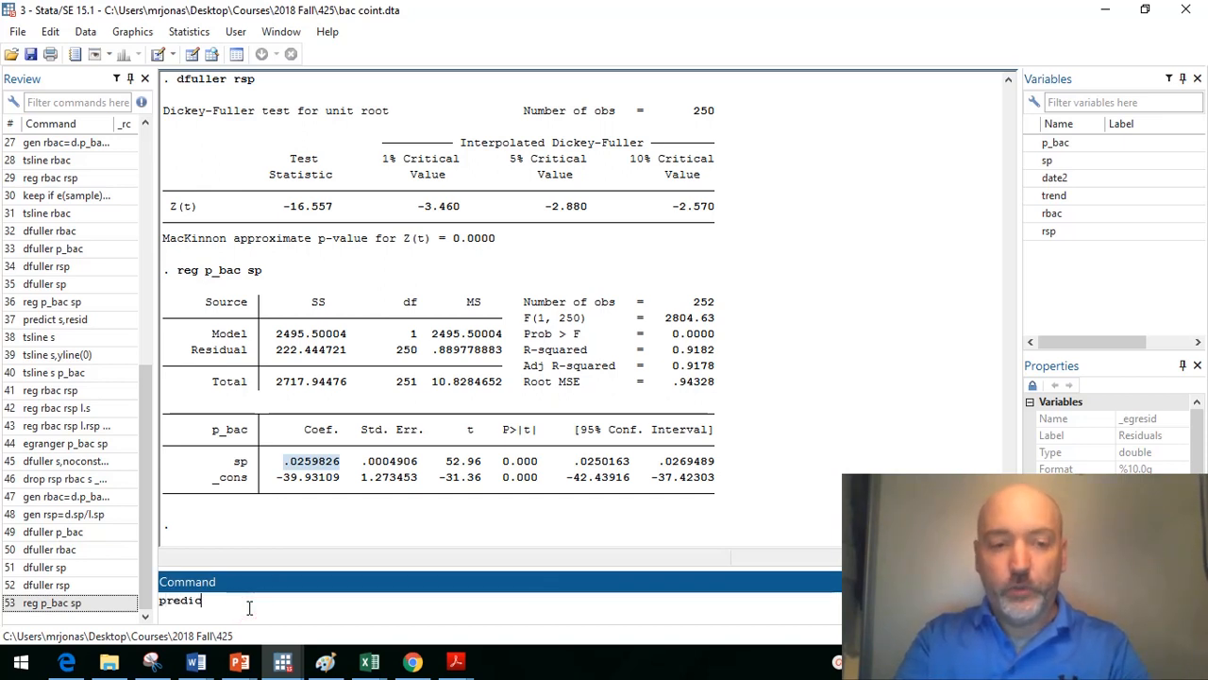
key(BackSpace)
text(t s)
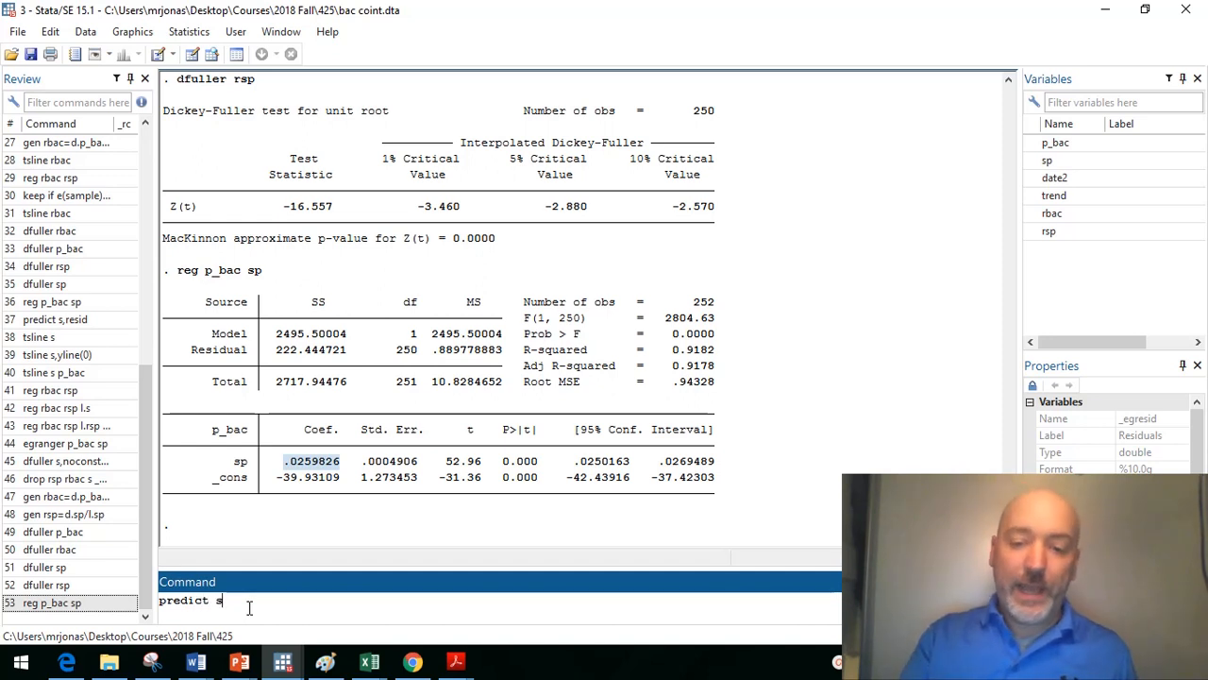
text(,resid)
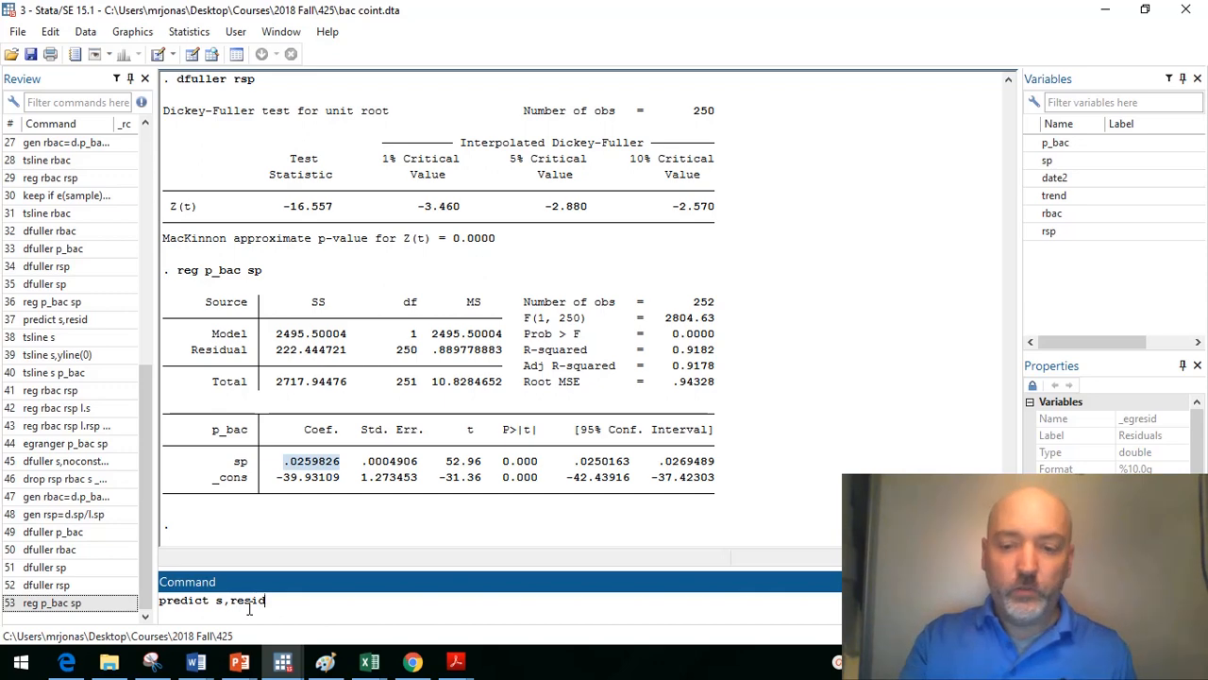
key(Return)
Plot the residuals over time with tsline s, inspect the line graph, and close the graph window
text(tsline s)
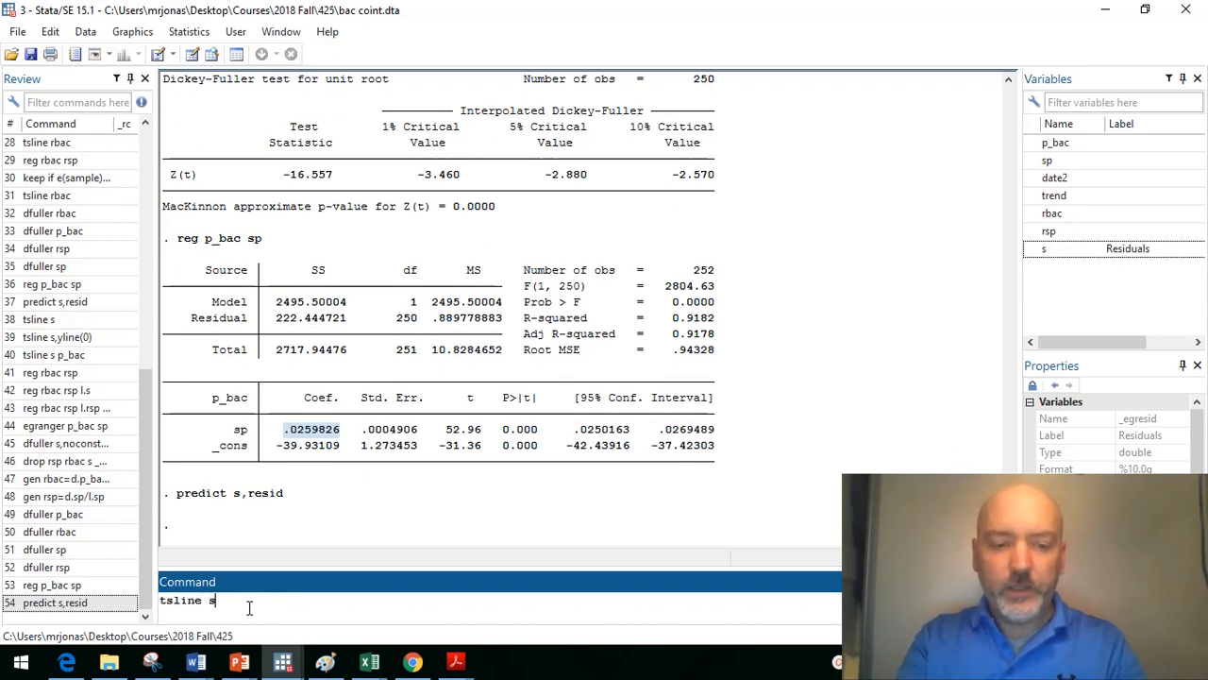
key(Return)
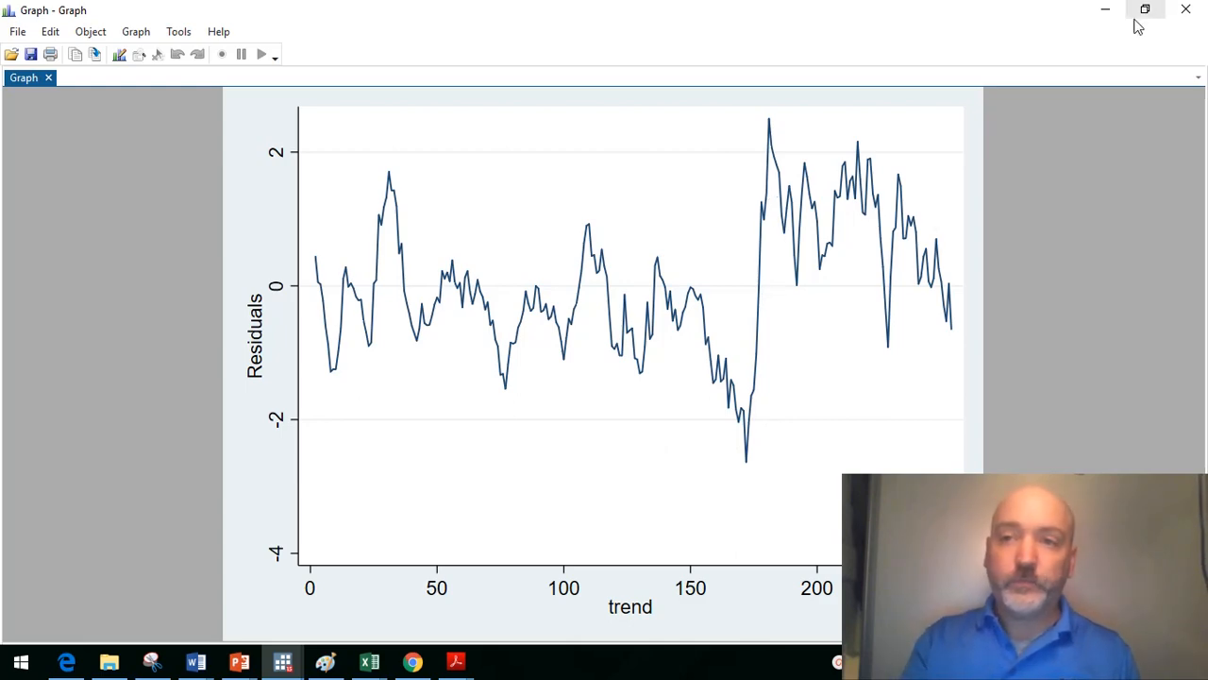
click(1185, 11)
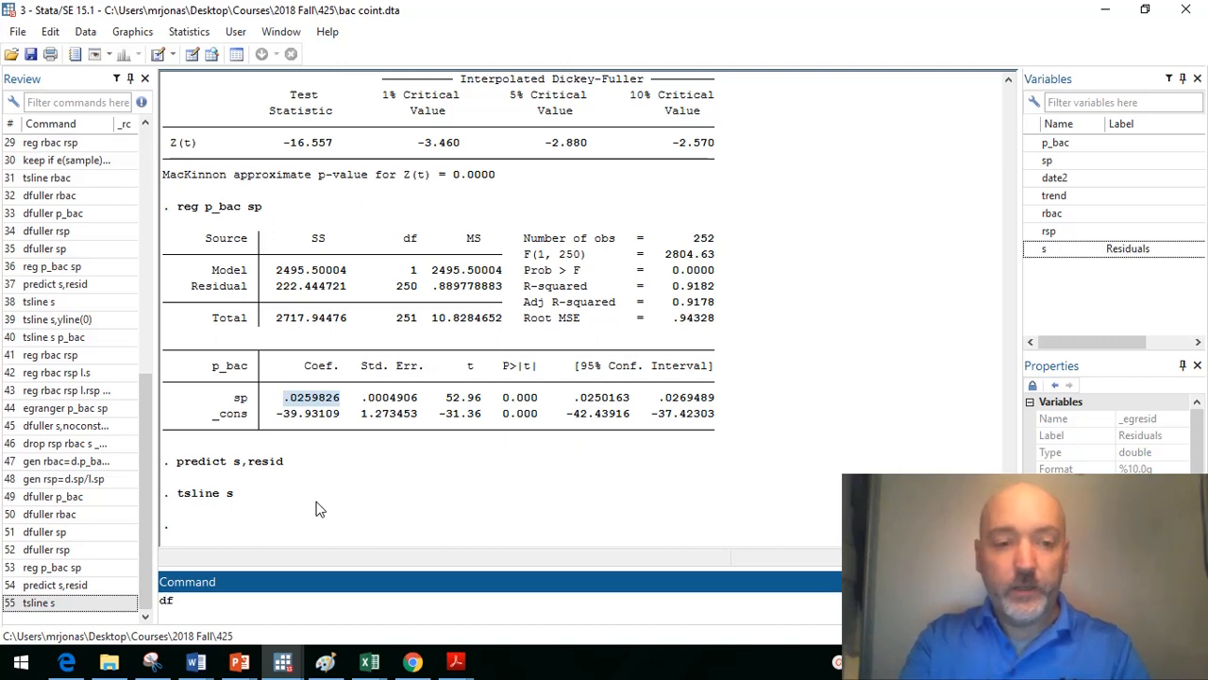
Test the residuals for a unit root with dfuller s,noconstant, highlighting the test statistic and the interpolated critical values
text(ller )
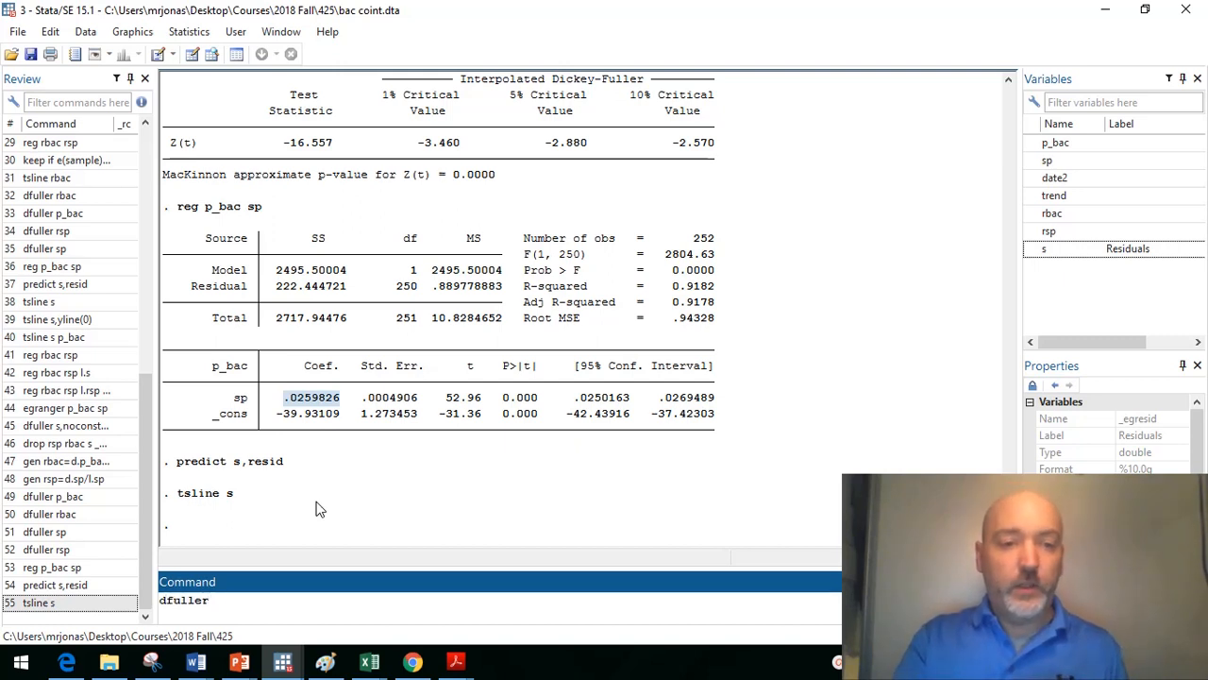
text(s)
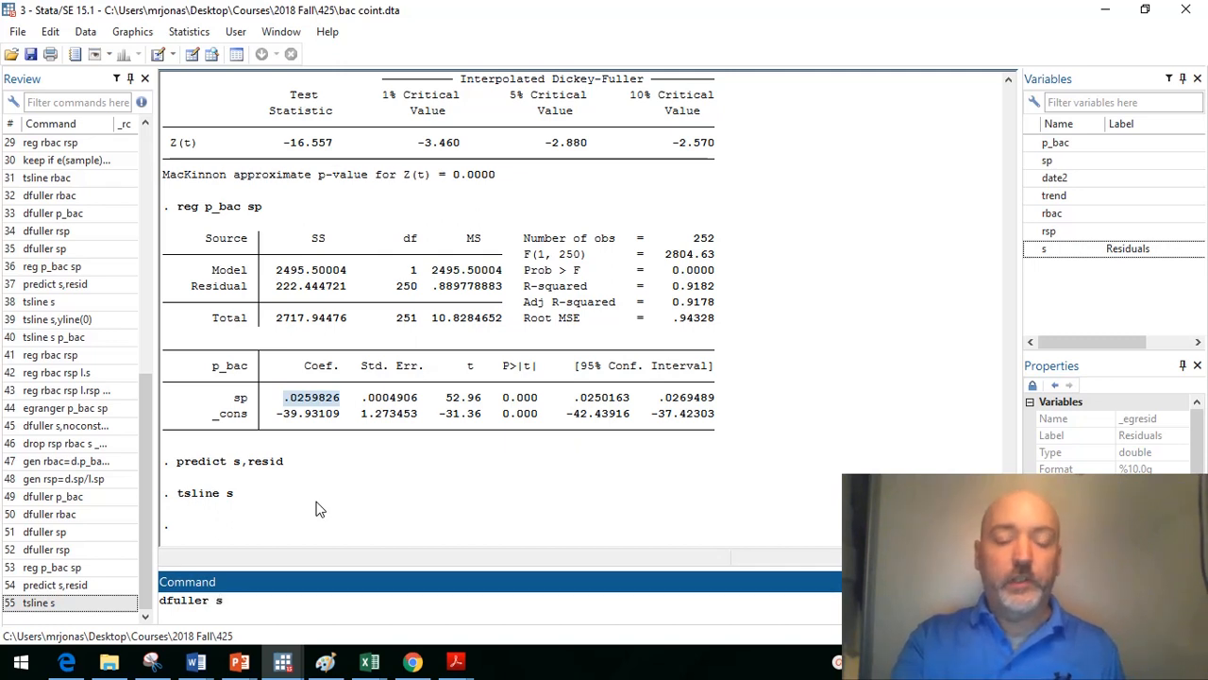
text(,no)
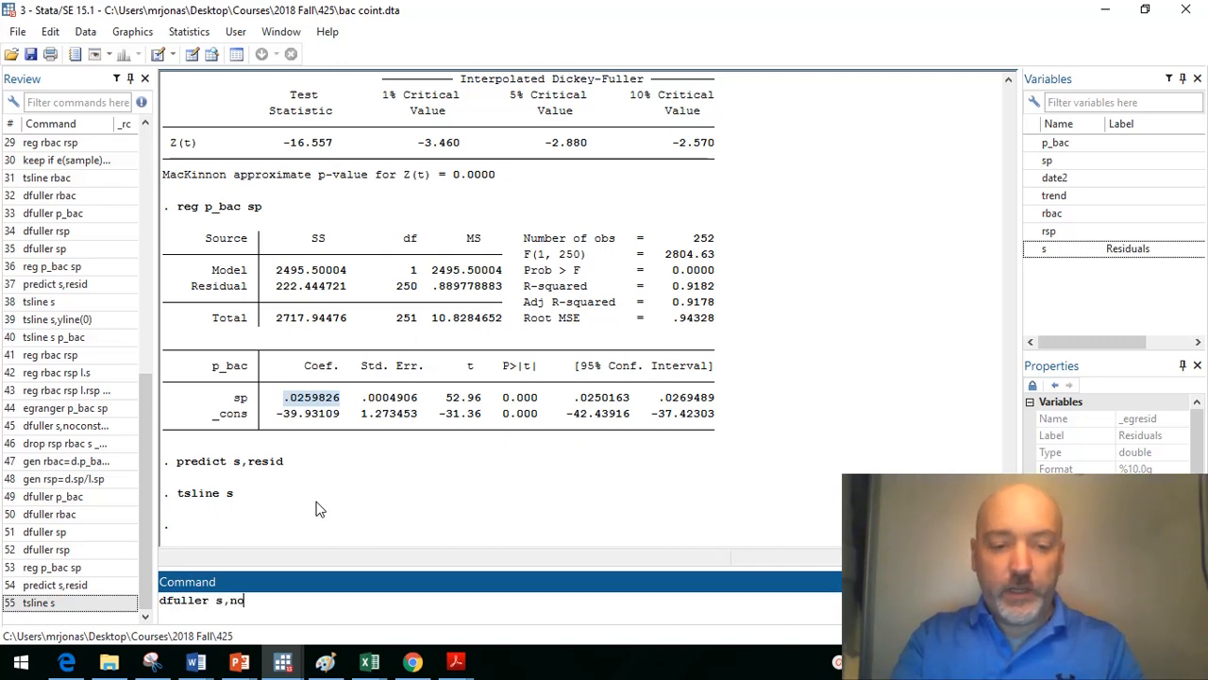
text(constant)
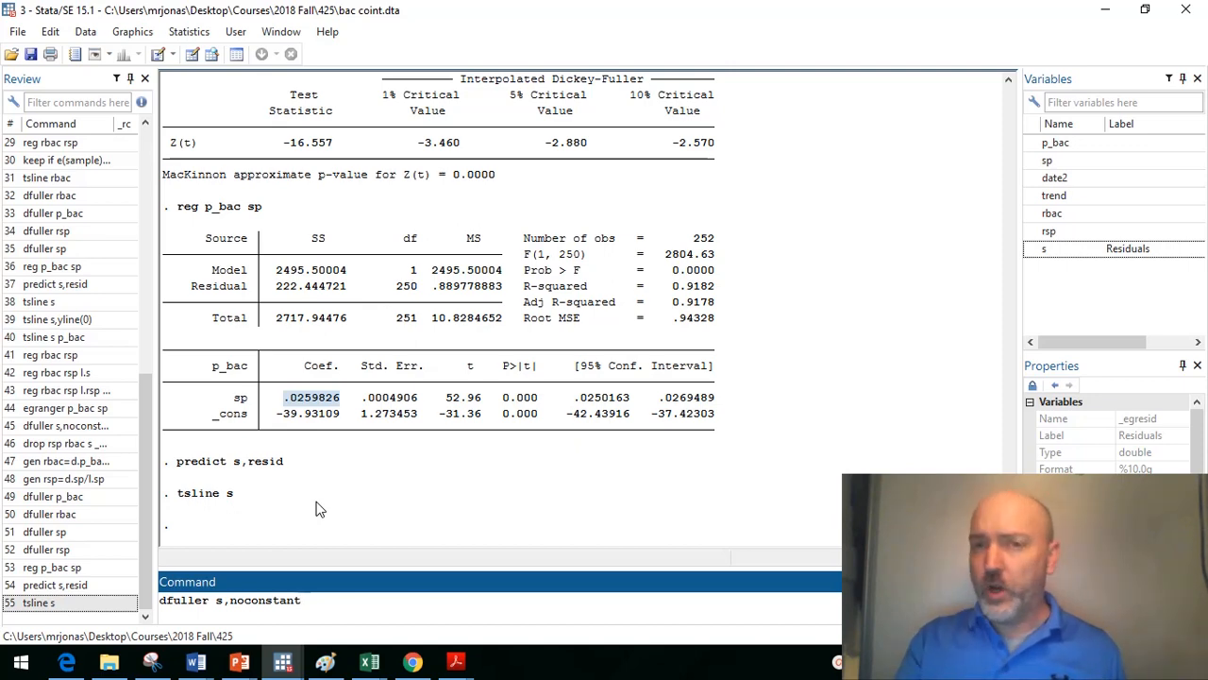
key(Return)
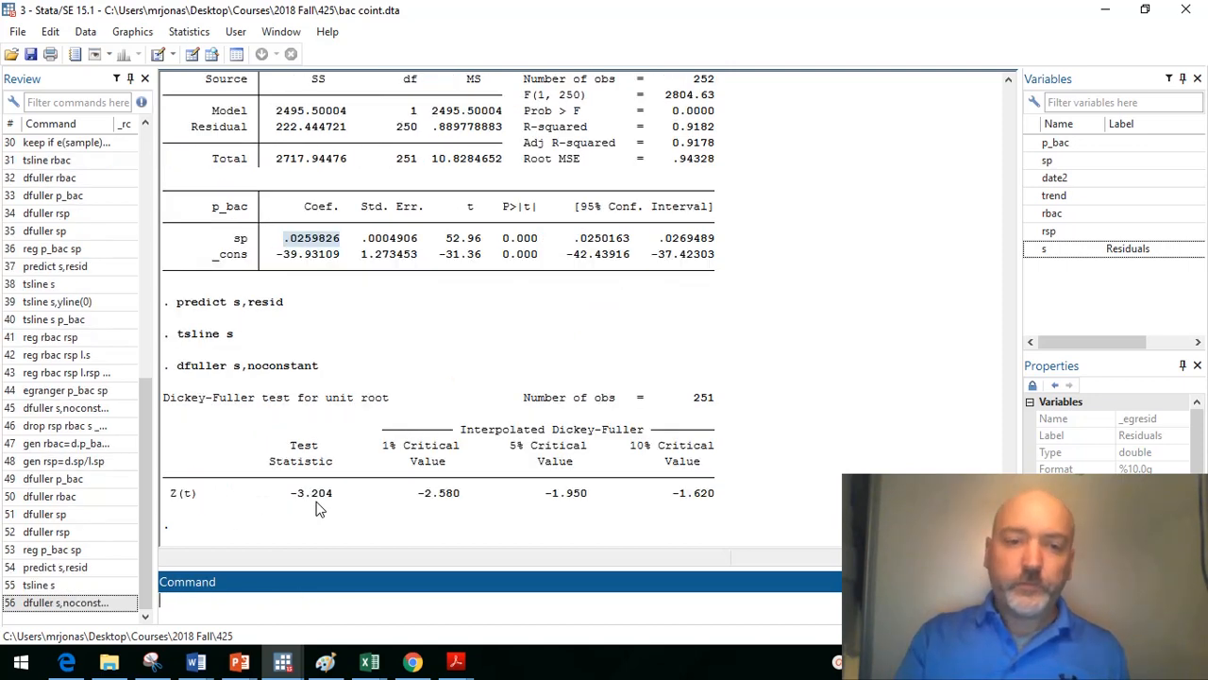
drag(289, 493, 342, 500)
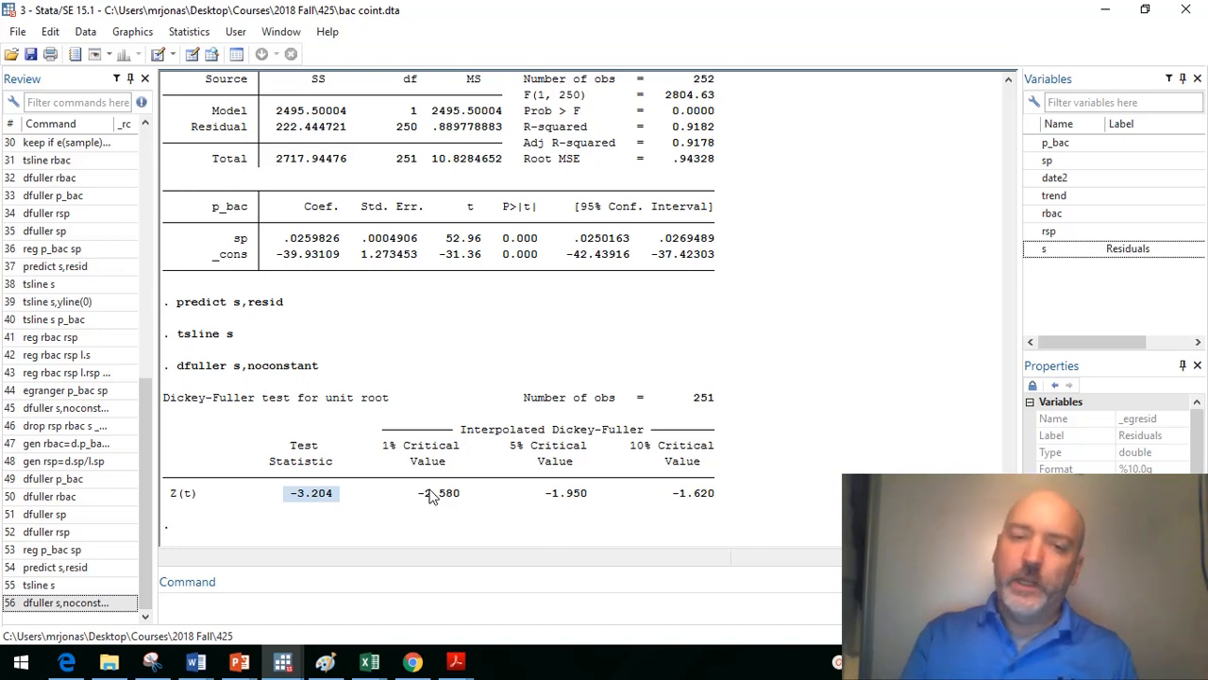
drag(420, 492, 707, 502)
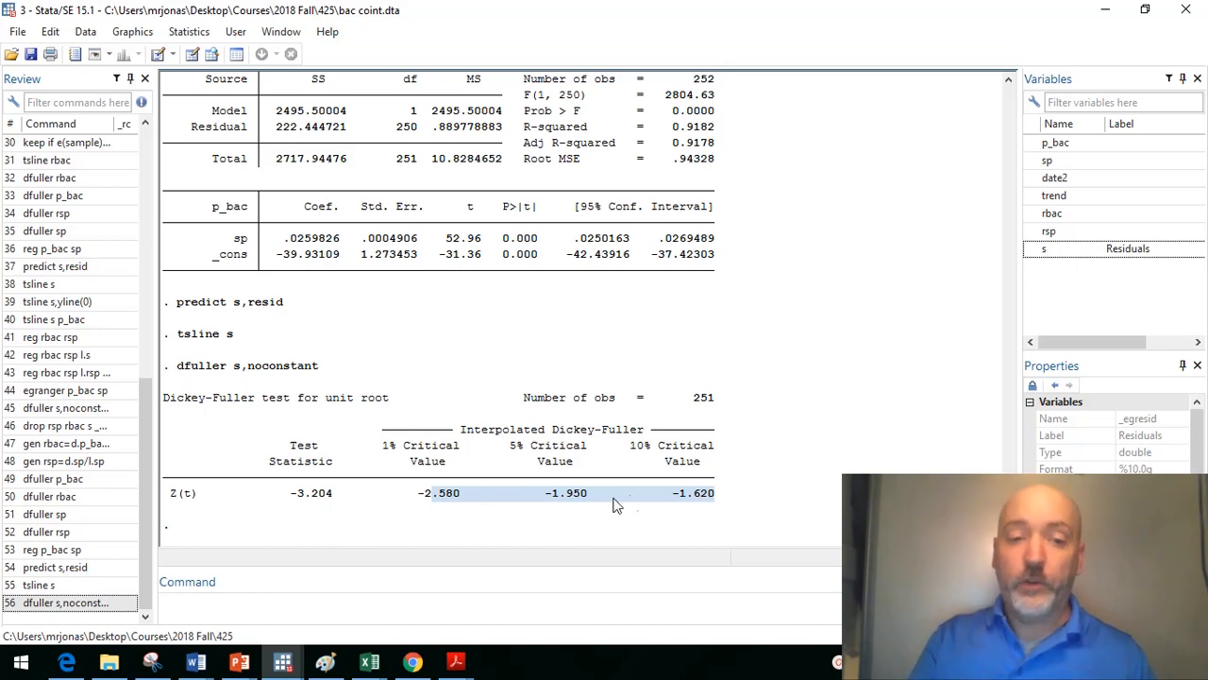
Switch to the Hausman-Taylor Panel Regression Model presentation in PowerPoint and show the slide of critical values for residual-based cointegration tests as a slide show
click(239, 665)
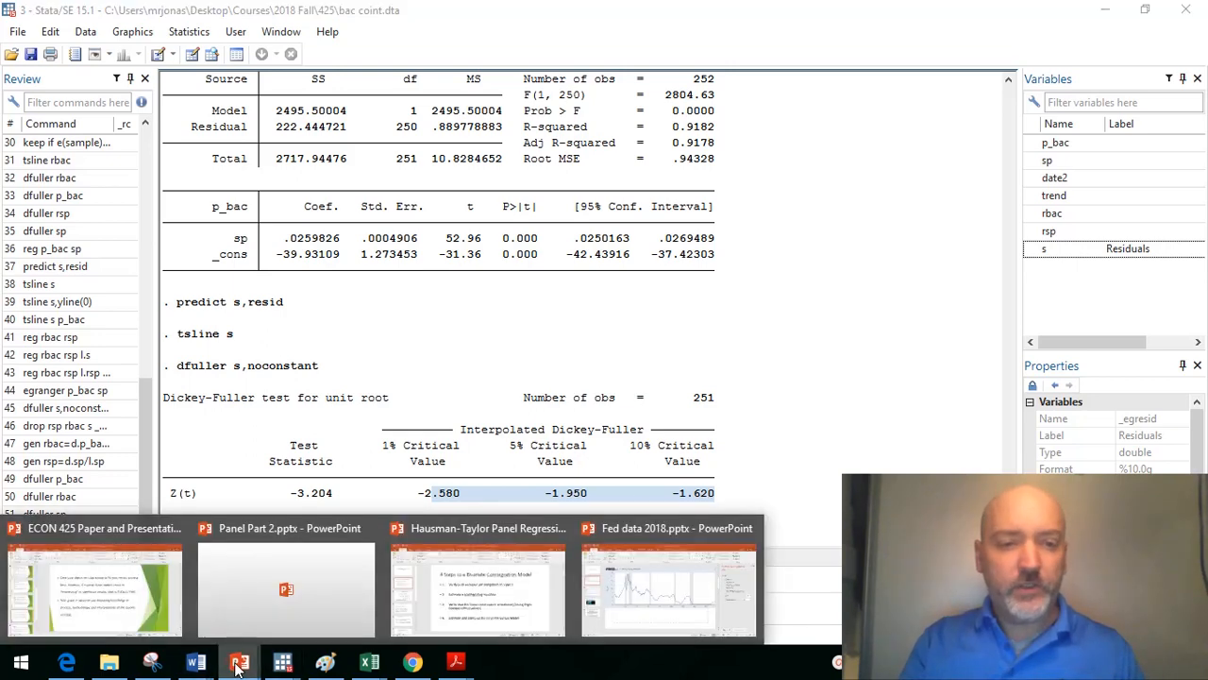
click(475, 604)
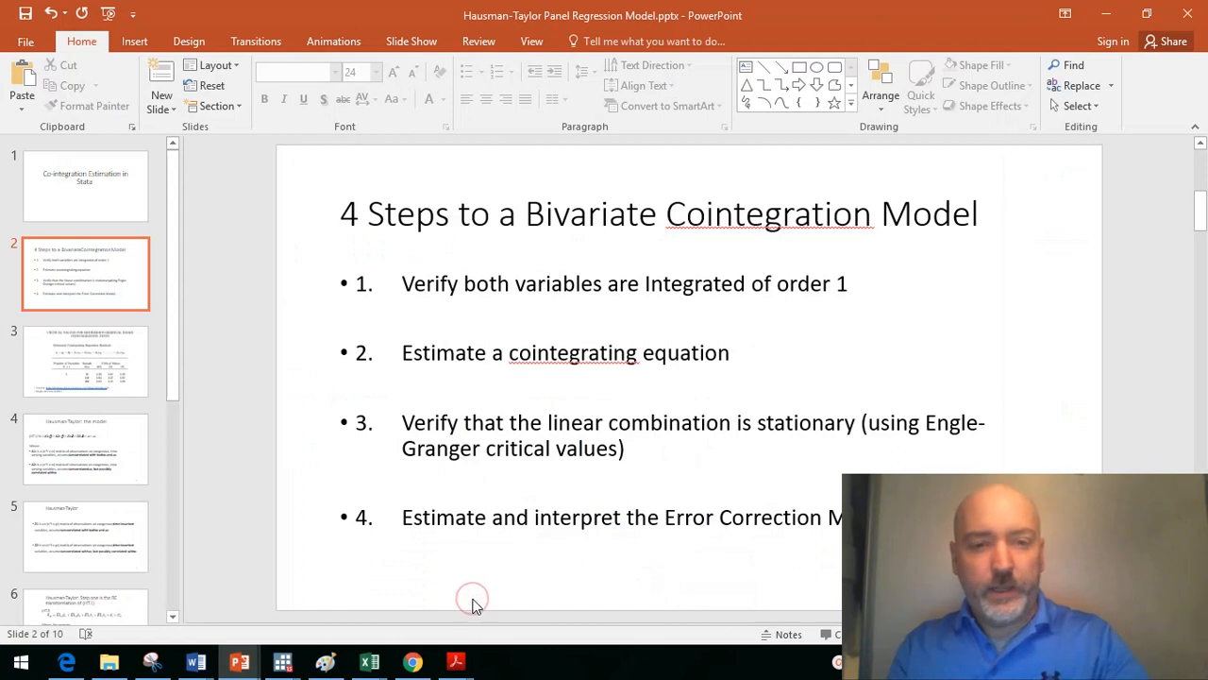
key(F5)
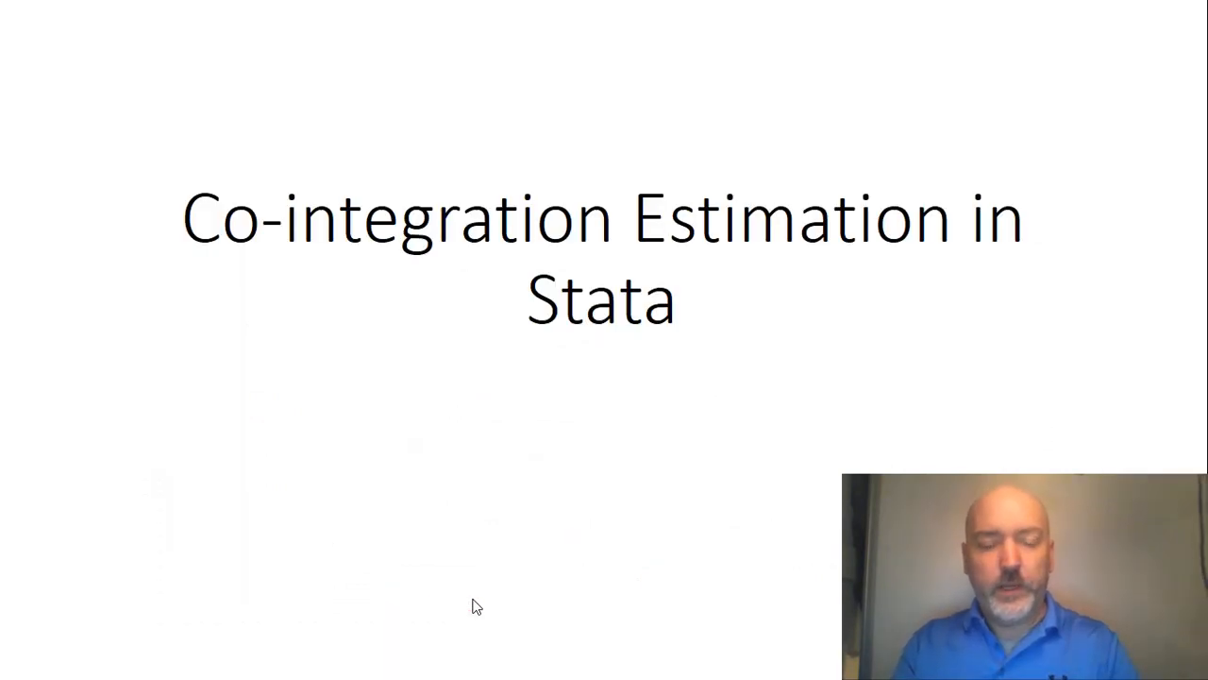
key(Right)
key(Right)
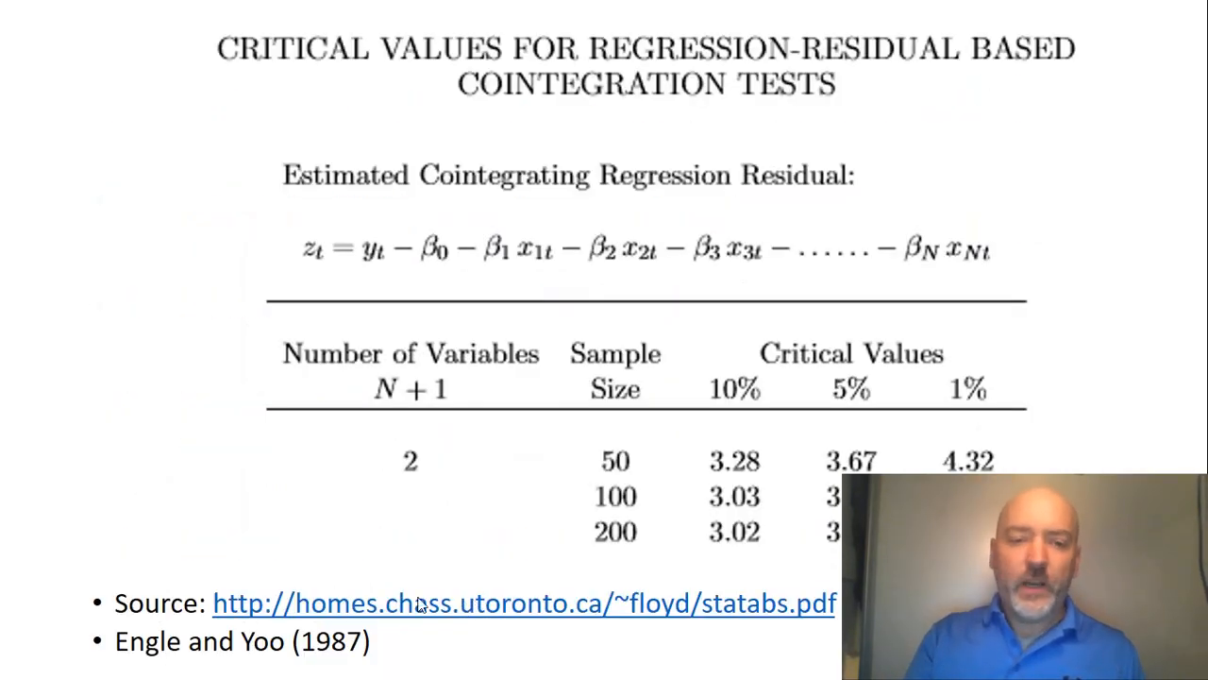
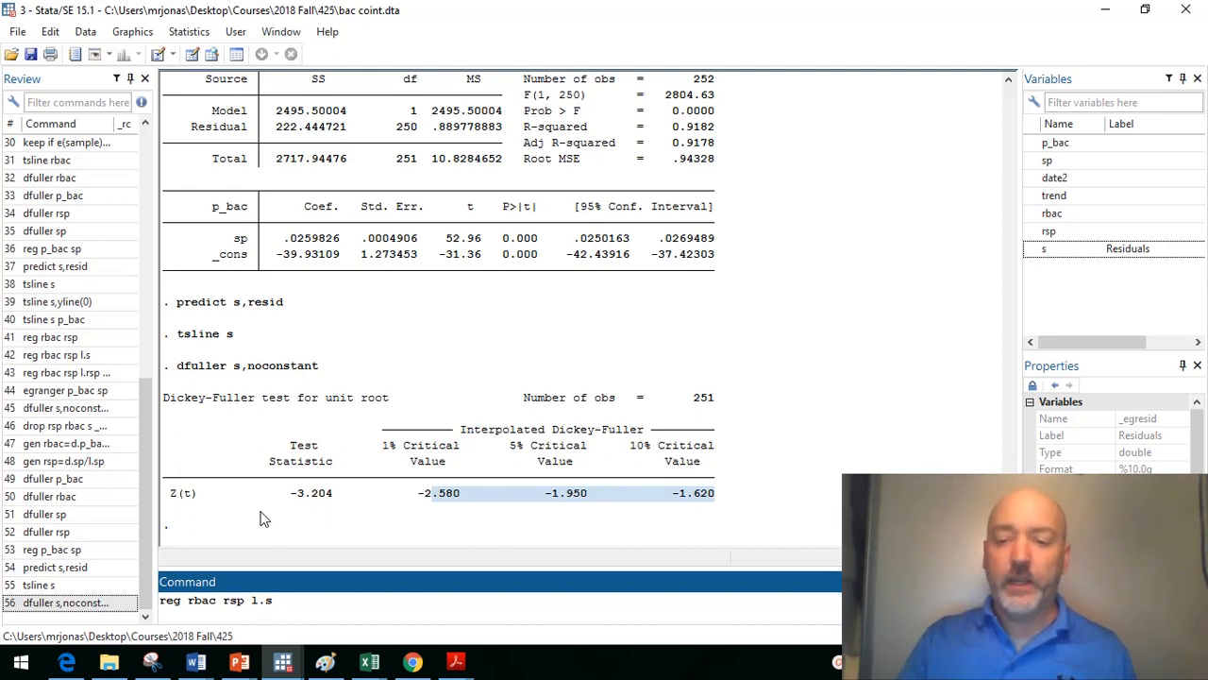
Back in Stata, estimate the error correction model with reg rbac rsp l.s and highlight the lagged residual's coefficient and p-value
key(Return)
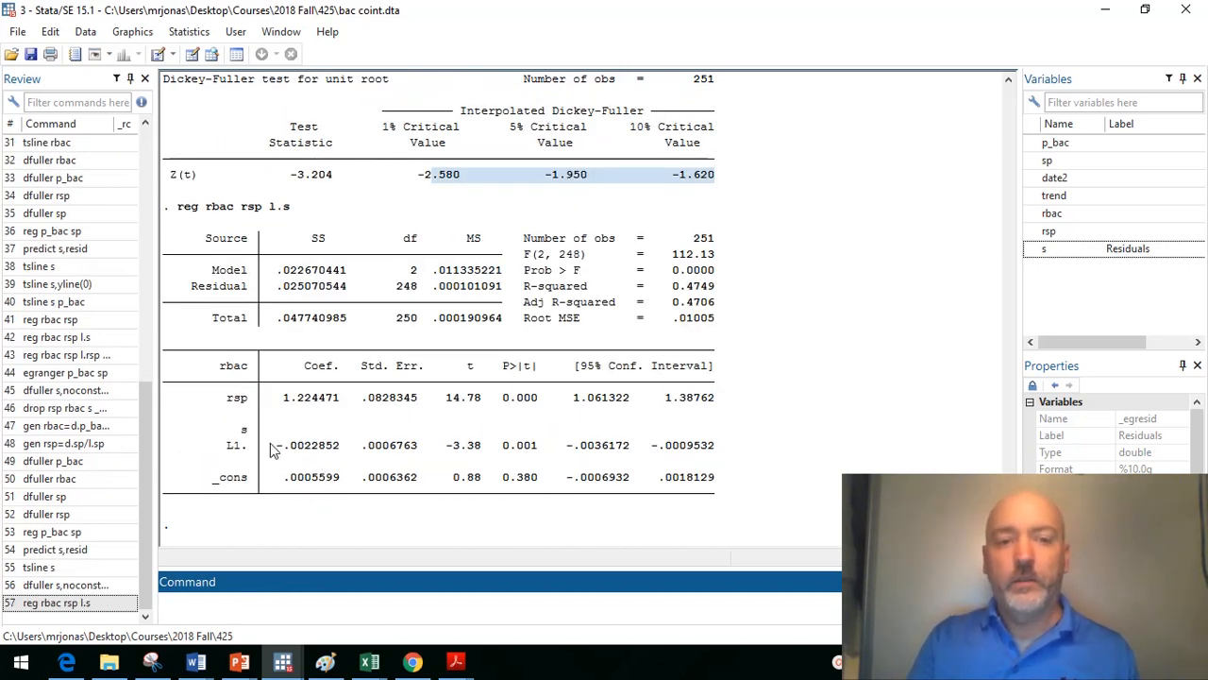
drag(271, 450, 338, 449)
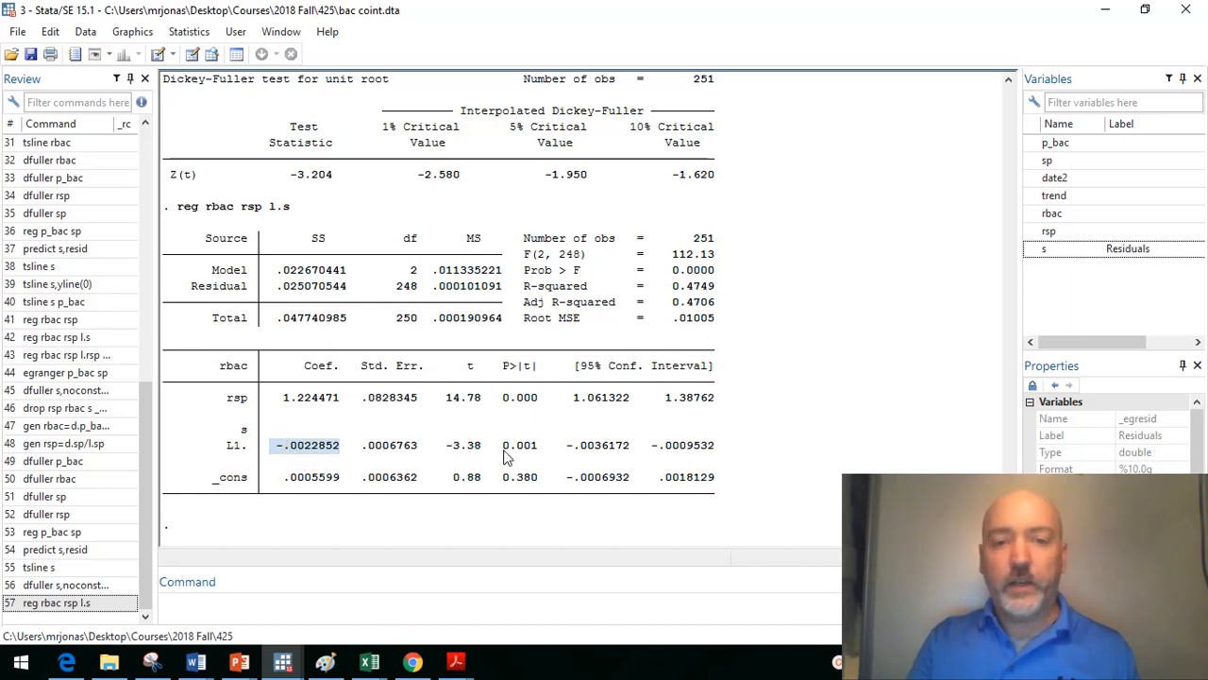
drag(501, 449, 542, 451)
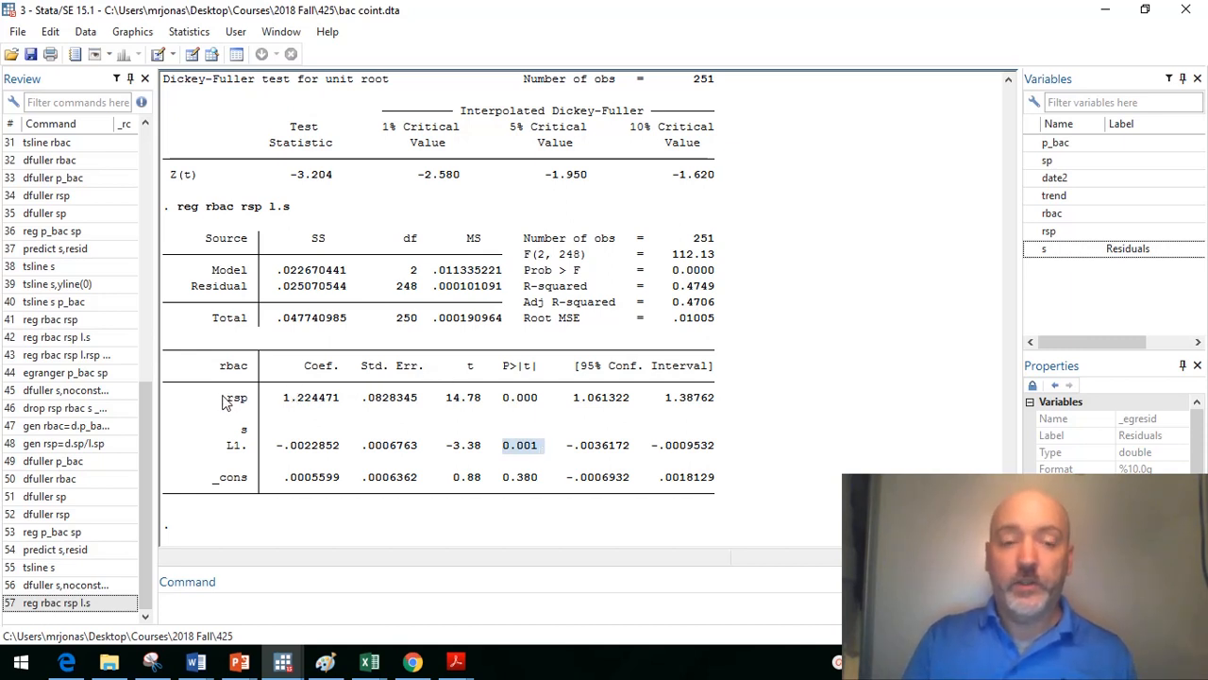
Highlight the rsp regressor in the error correction output, and install the Engle-Granger package with ssc install egranger
drag(223, 400, 251, 403)
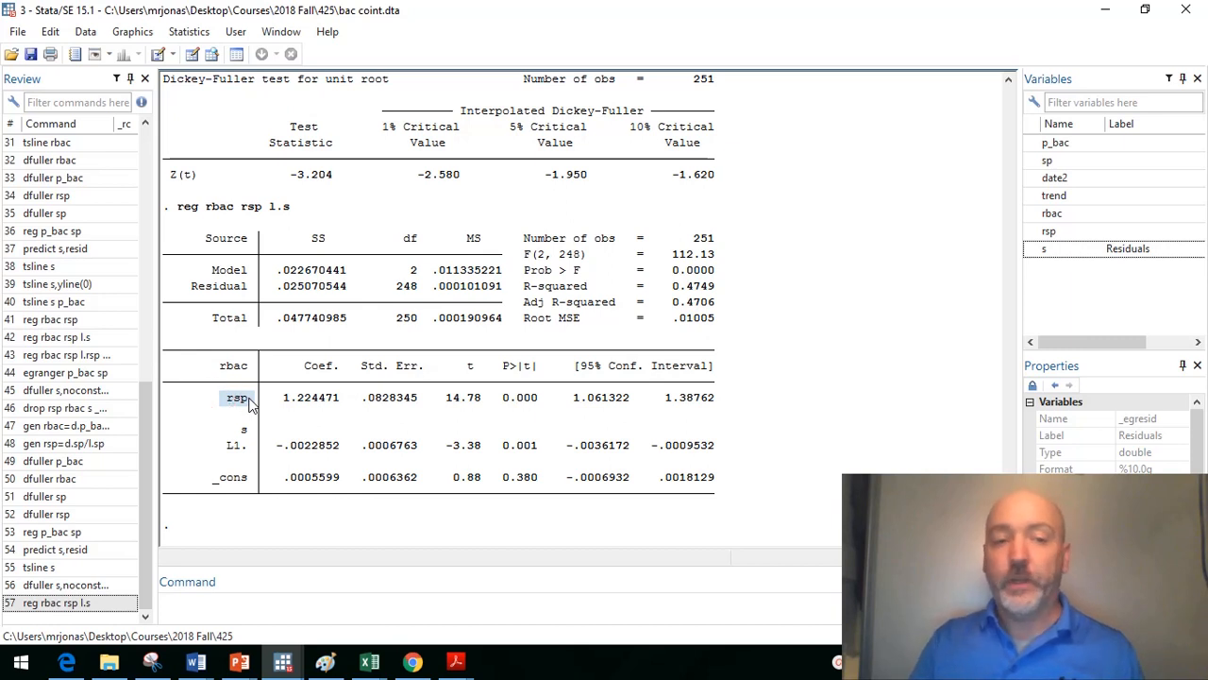
click(241, 616)
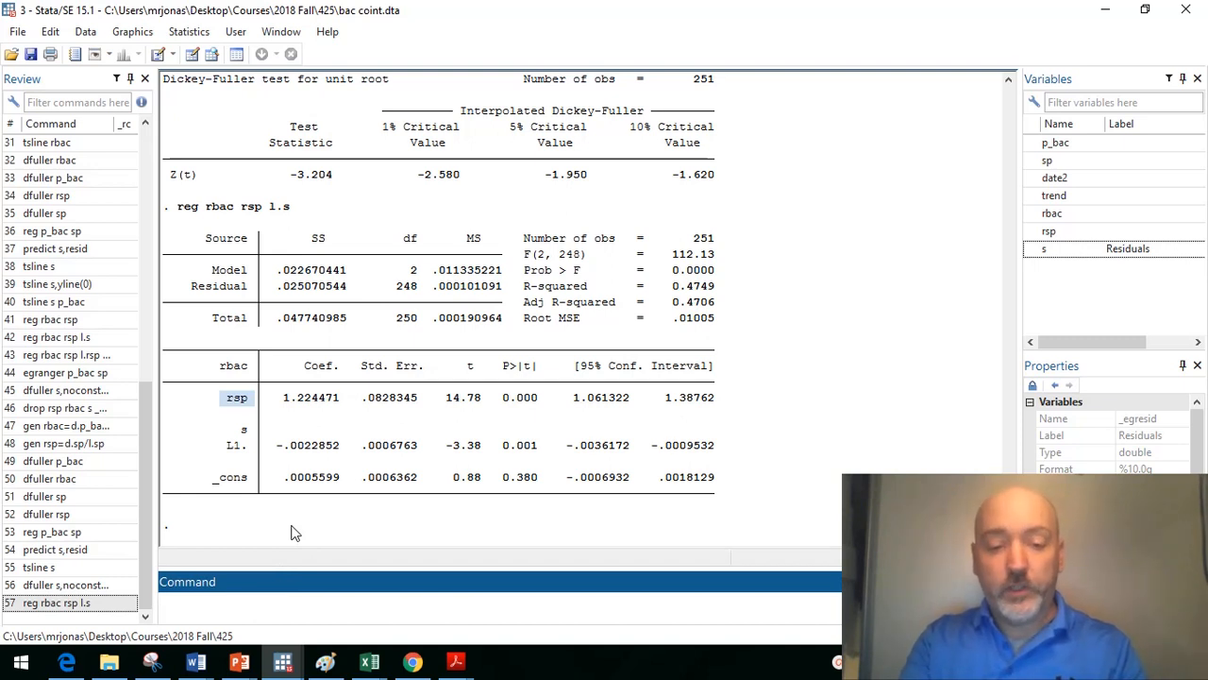
text(ssc install )
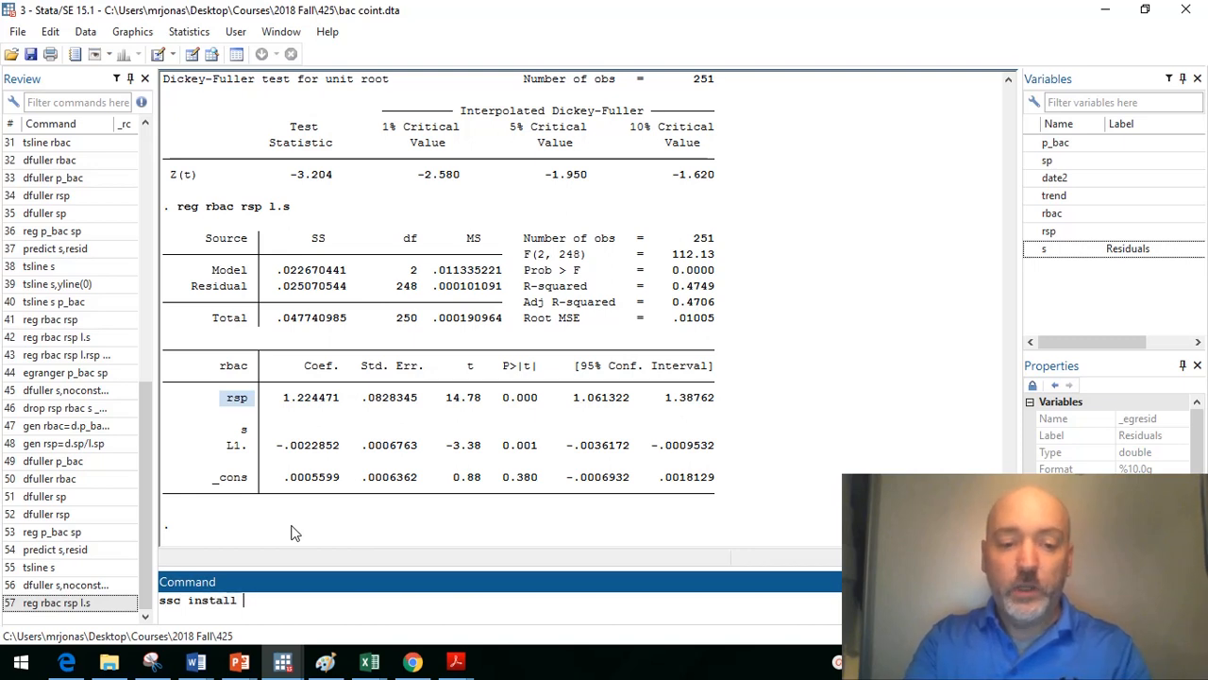
text(egranger)
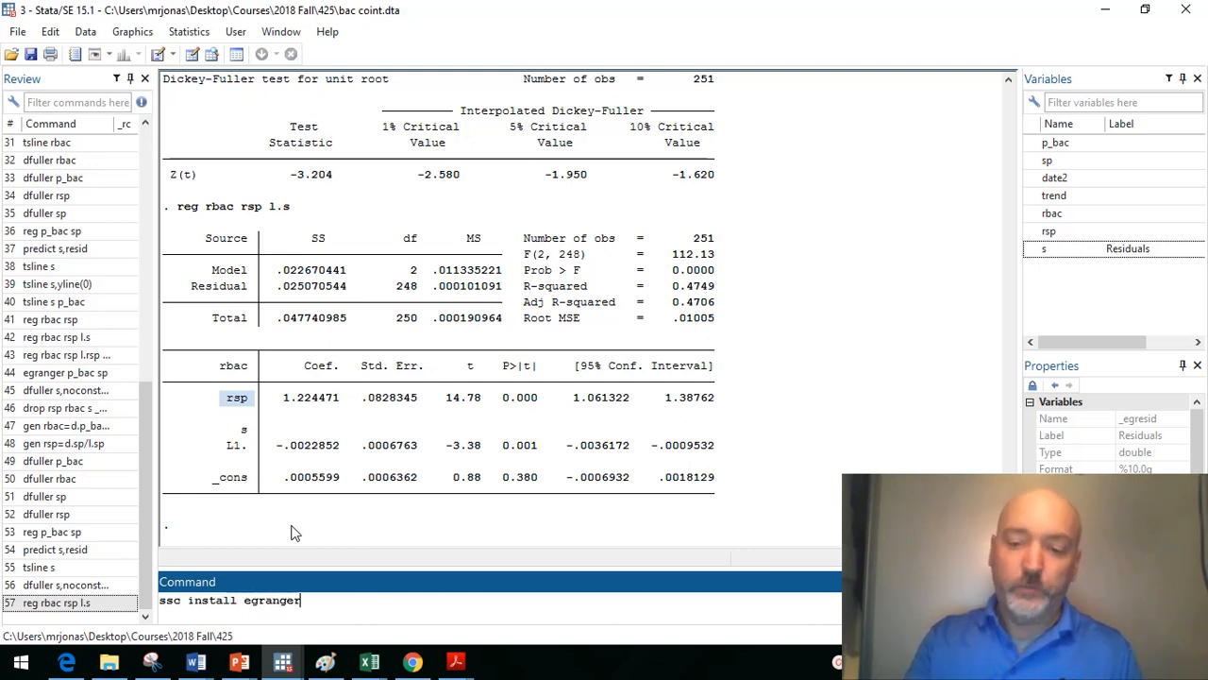
key(Return)
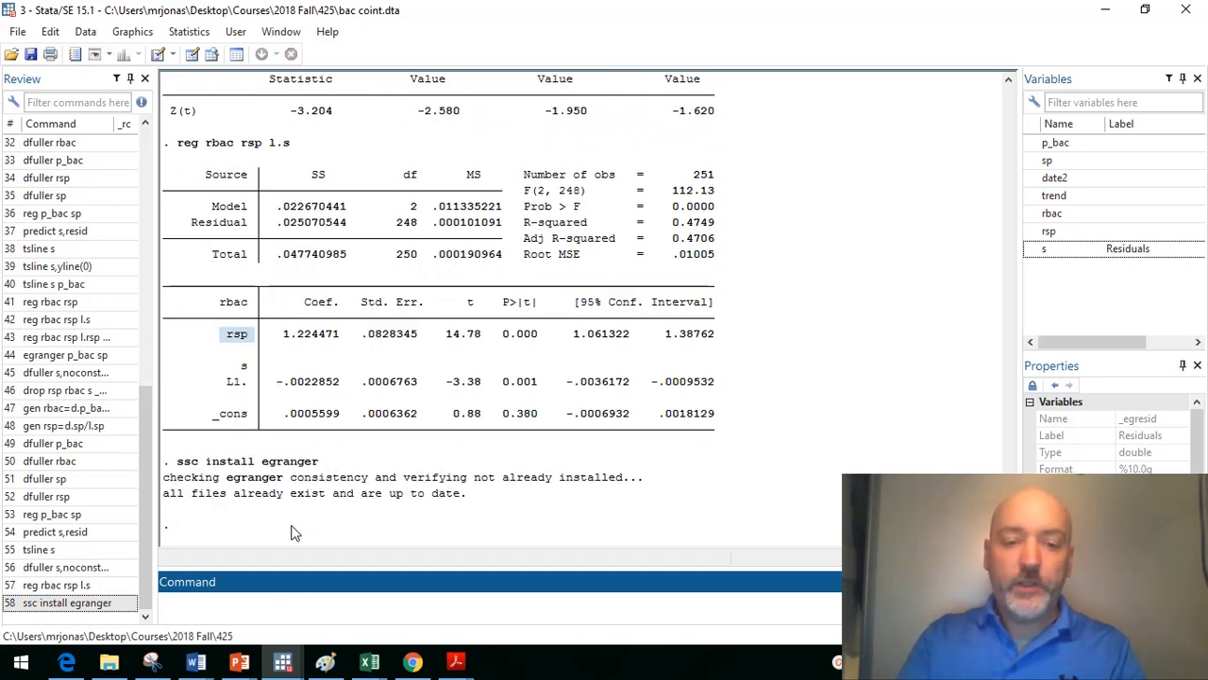
Run the Engle-Granger cointegration test on Bank of America's price and the S&P index with egranger p_bac sp
text(grange)
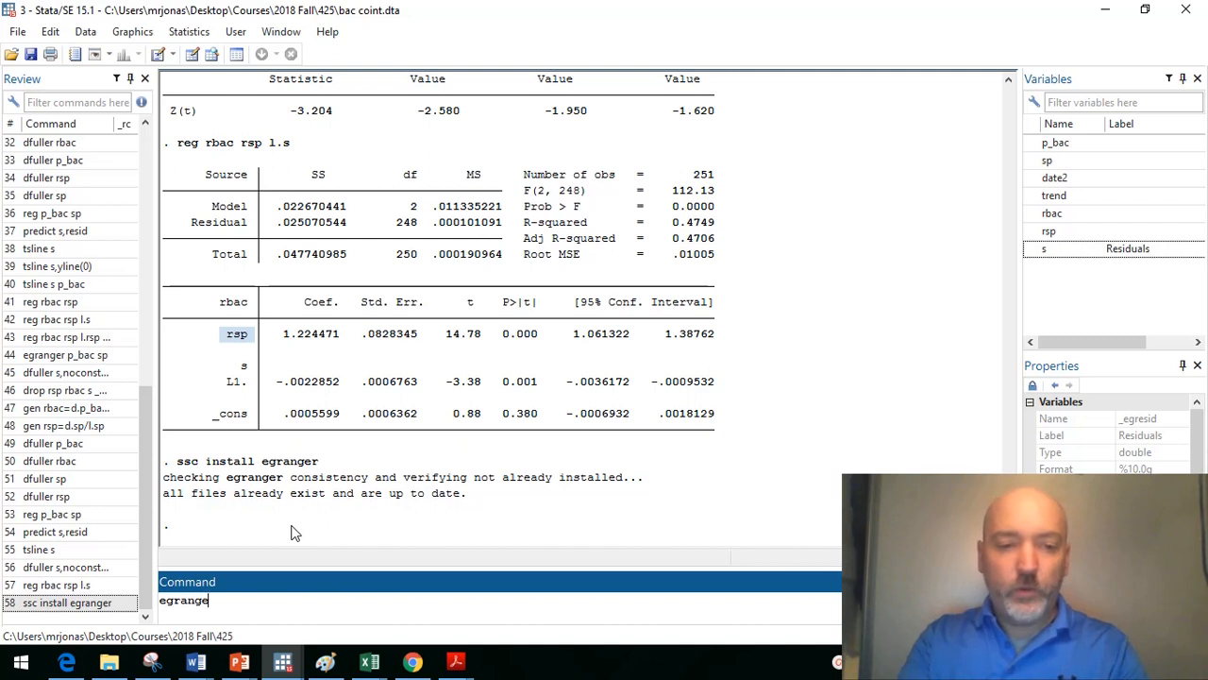
text(r)
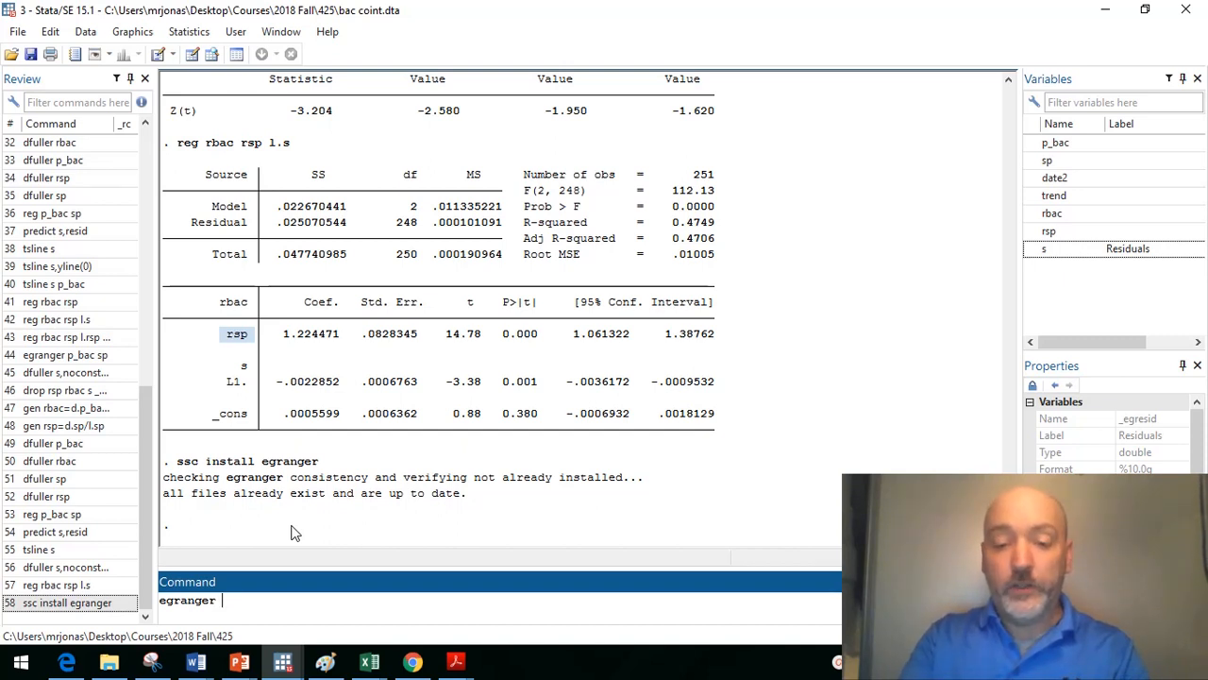
text(_bac sp)
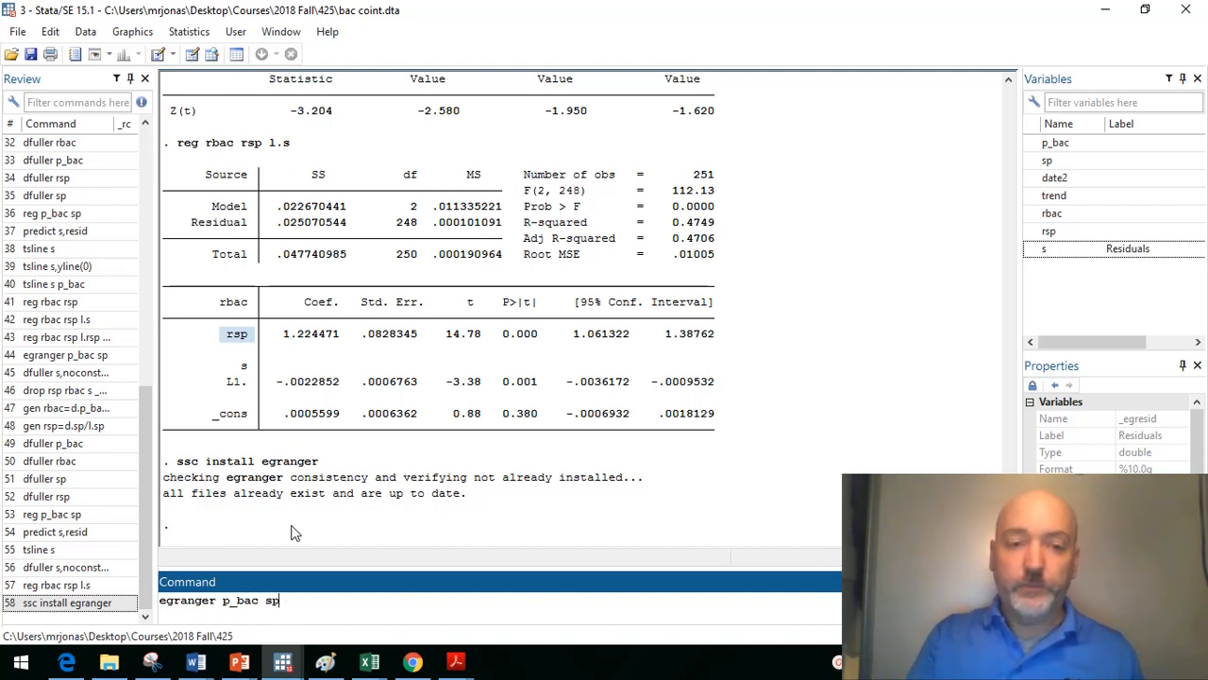
key(Return)
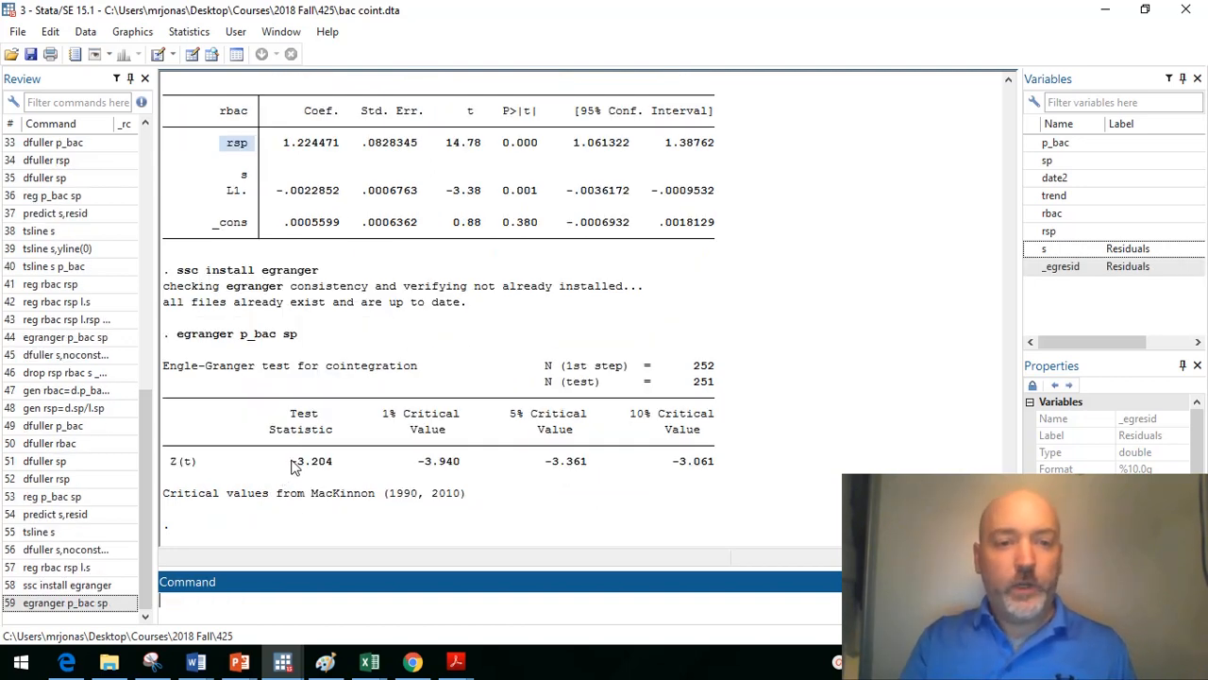
Compare the Engle-Granger test statistic with the 1%, 5% and 10% critical values, highlighting each along with the test's number of observations
drag(283, 462, 335, 469)
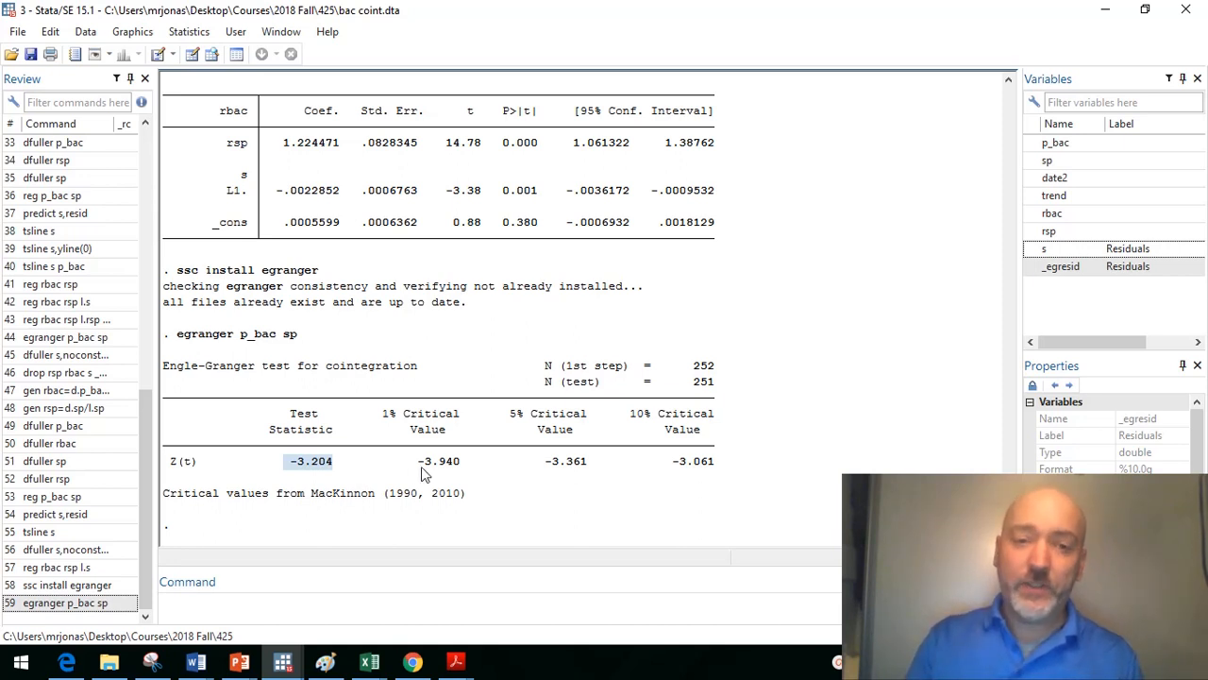
drag(417, 462, 459, 470)
drag(544, 463, 747, 461)
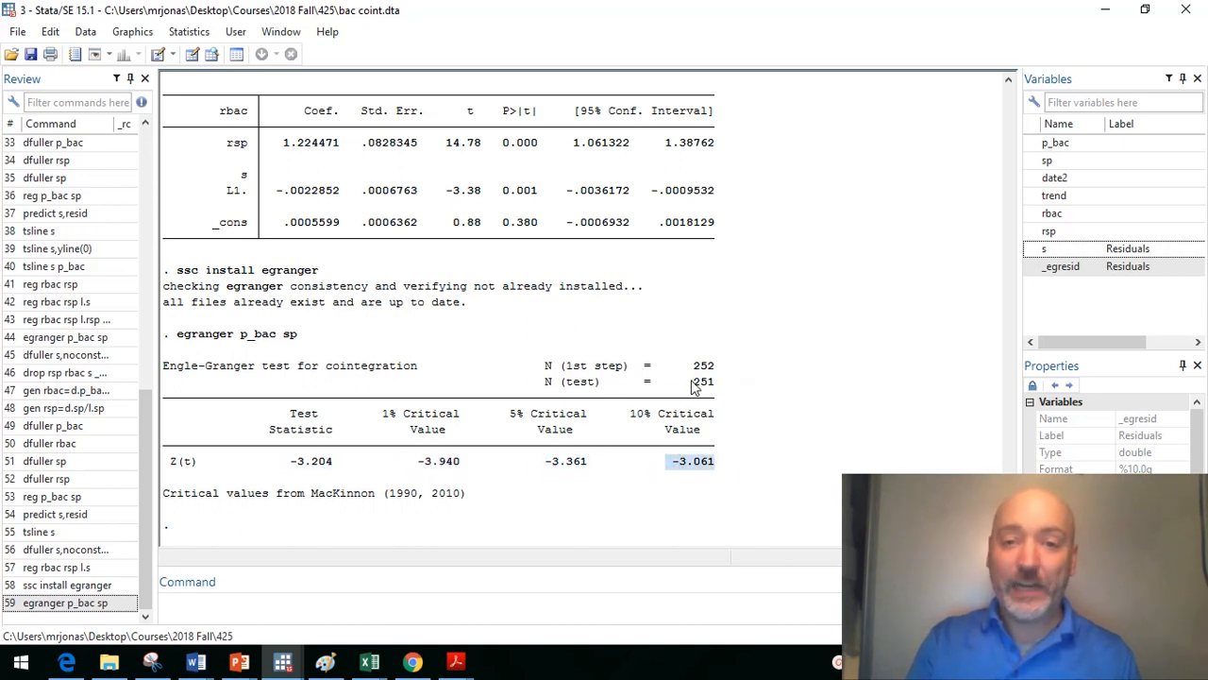
drag(692, 382, 717, 383)
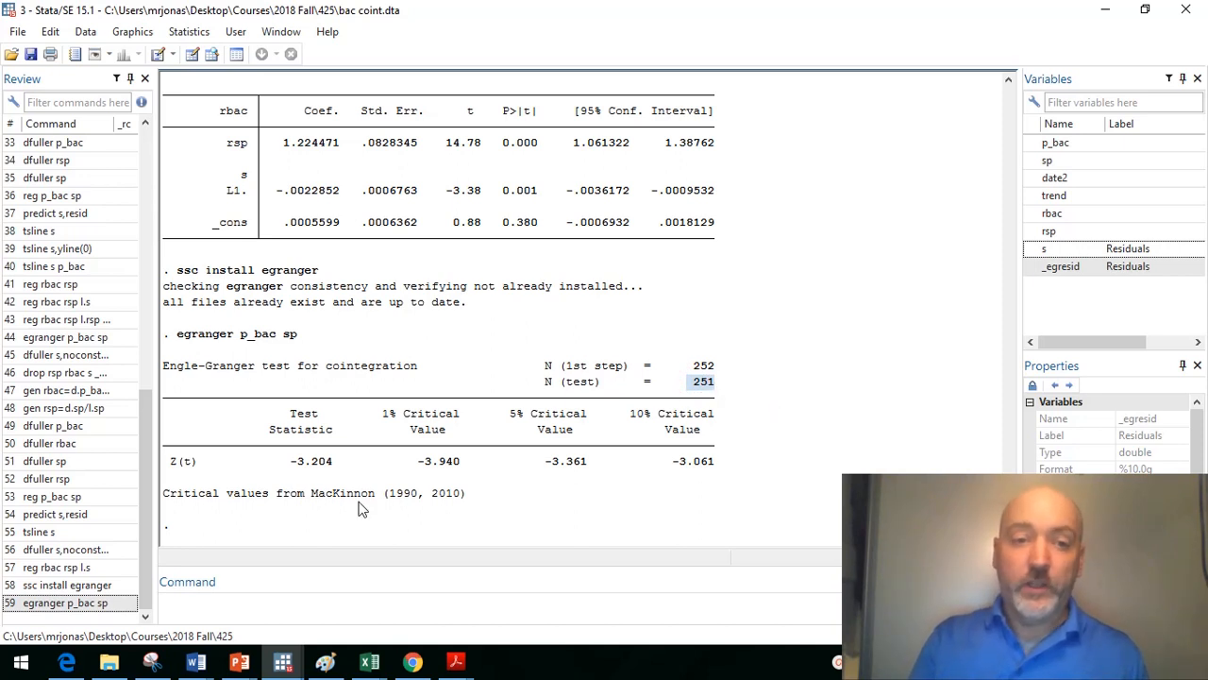
drag(290, 460, 332, 465)
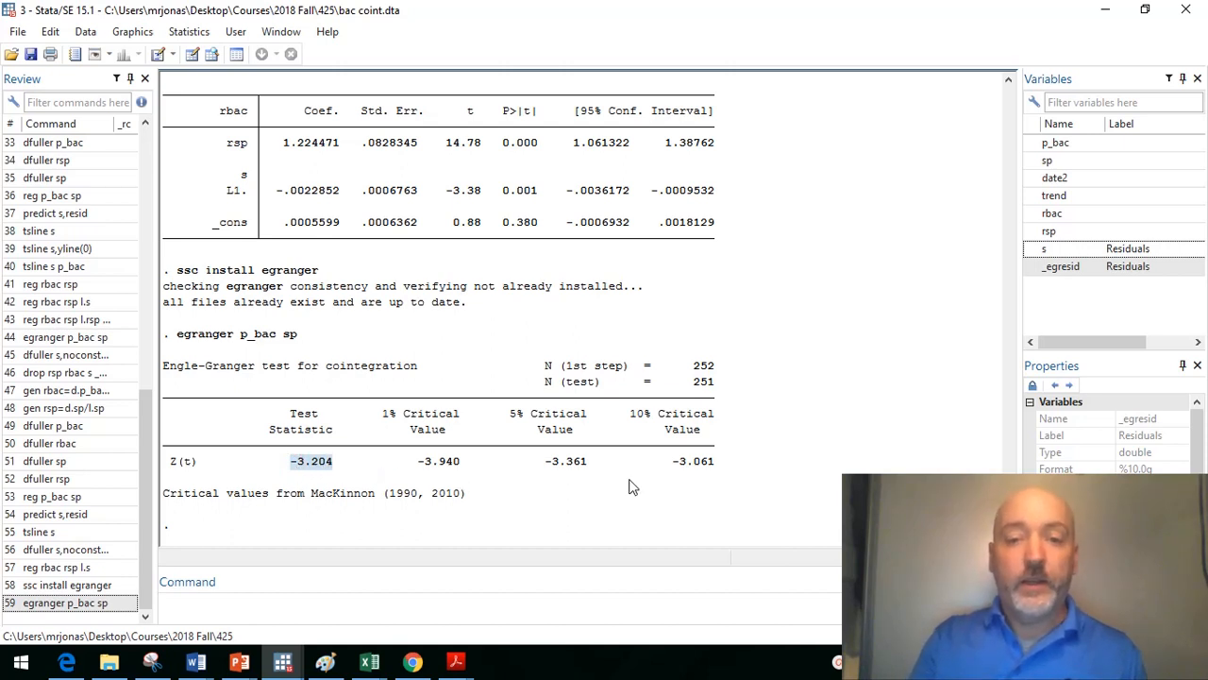
drag(717, 462, 672, 462)
drag(589, 463, 546, 469)
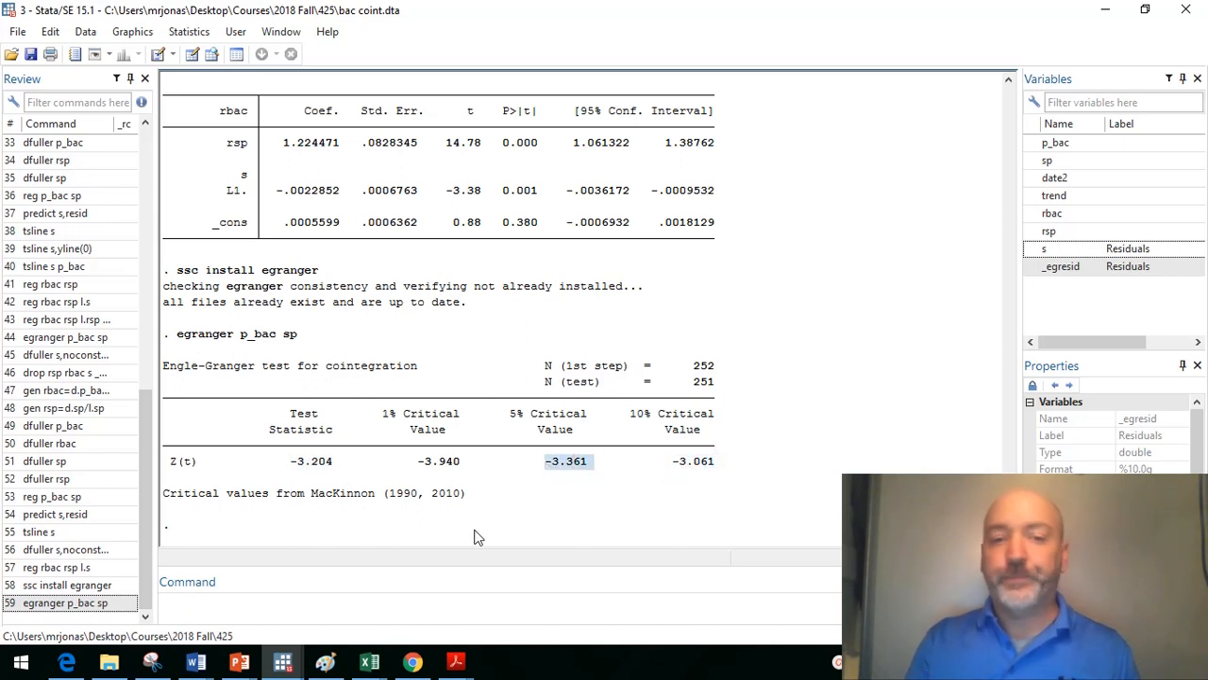